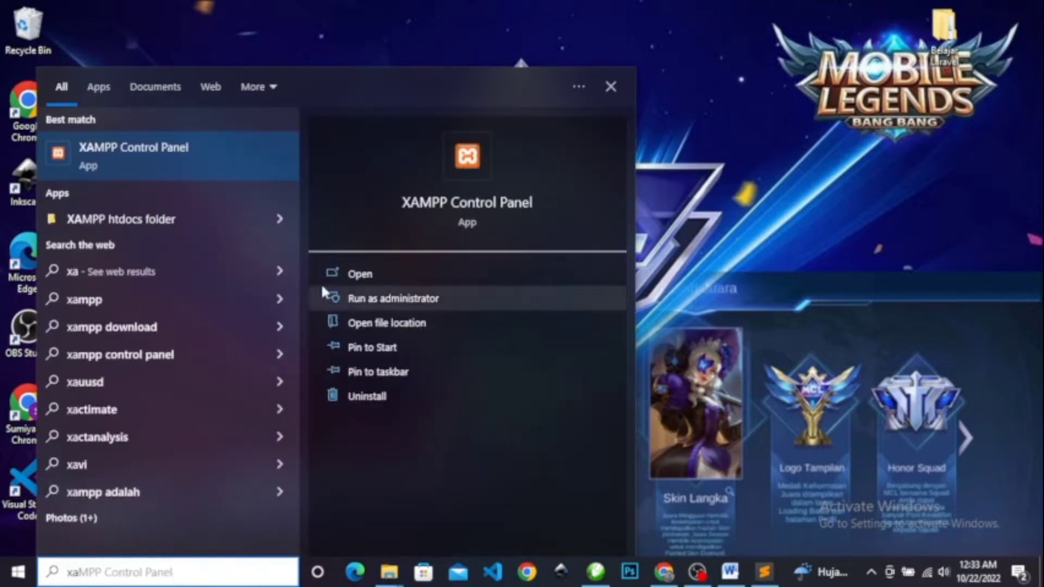
Launch the XAMPP Control Panel and start the Apache and MySQL modules.
click(361, 267)
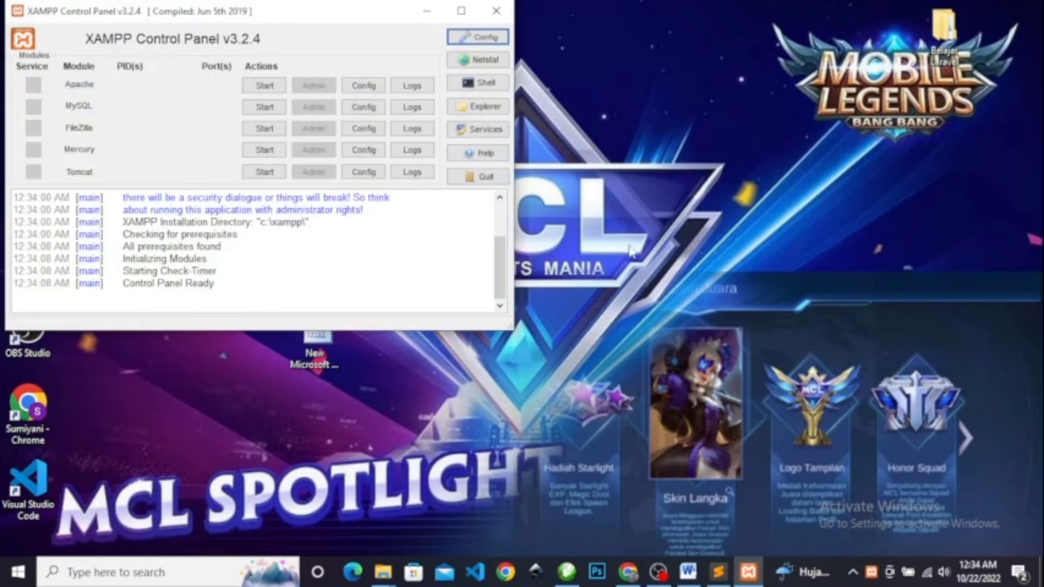
drag(317, 18, 466, 23)
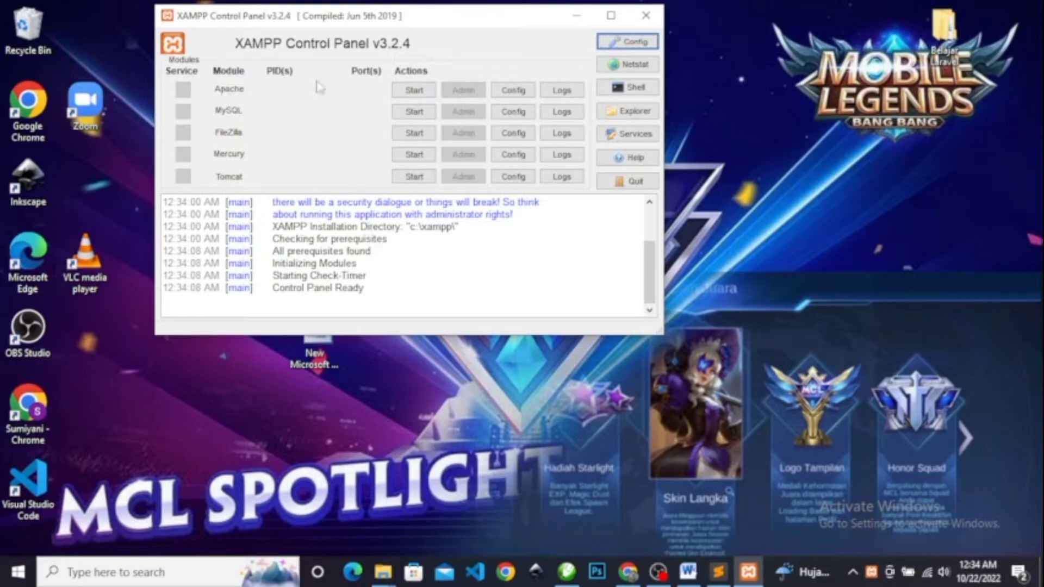
click(414, 93)
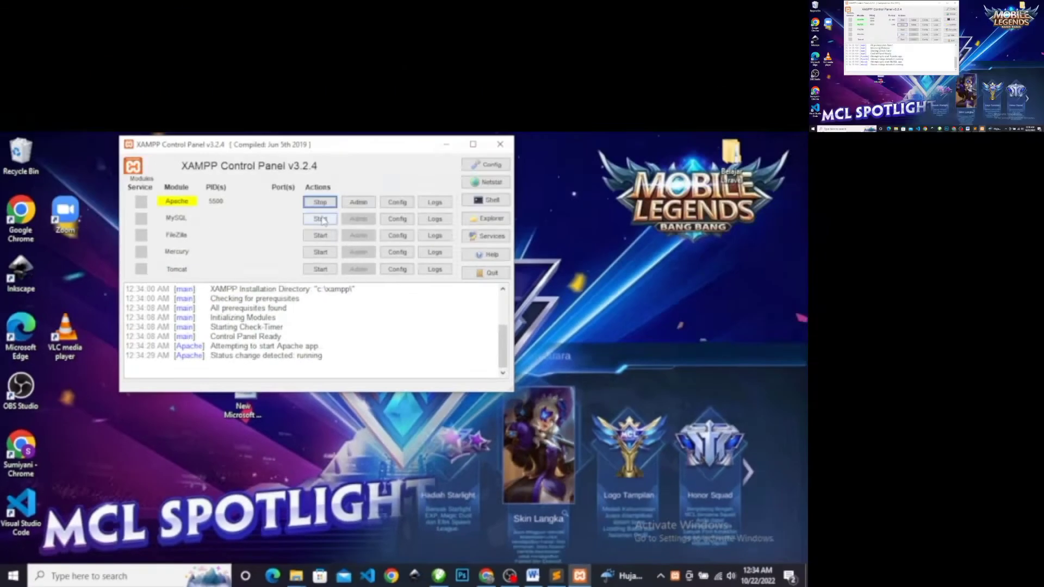
click(323, 220)
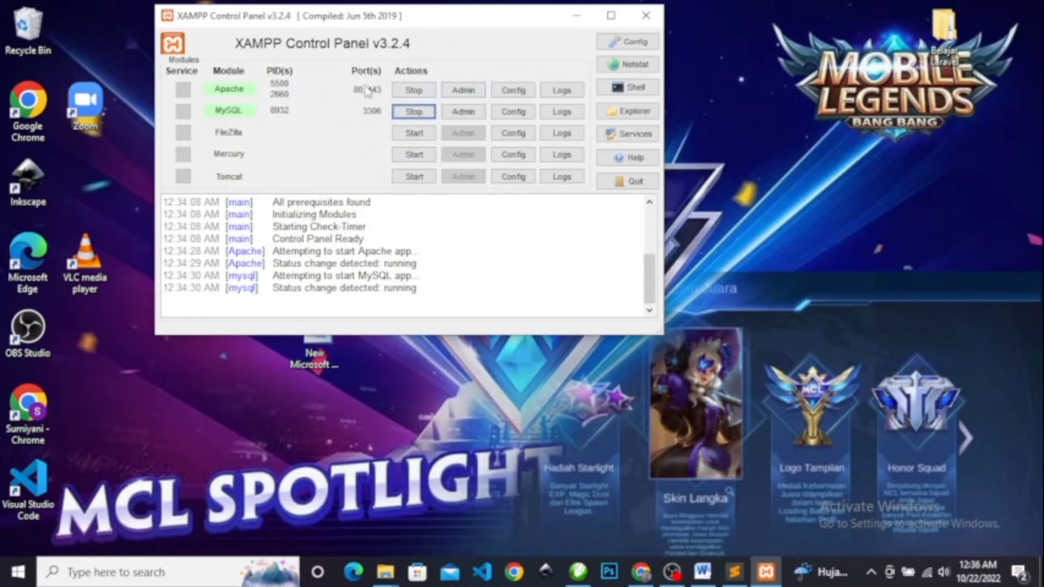
Turn off the computer's Wi-Fi and minimize the XAMPP Control Panel.
click(930, 574)
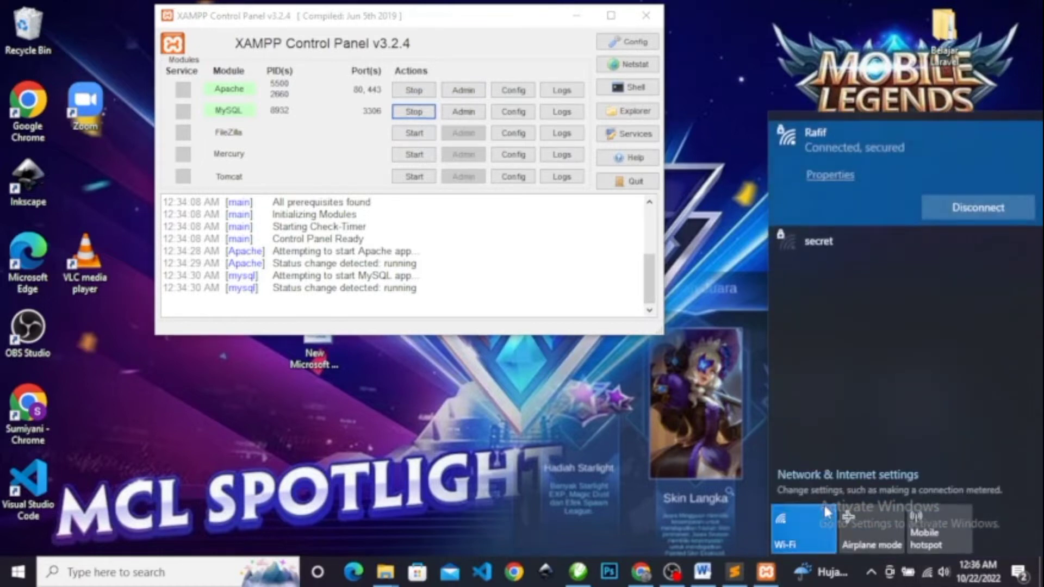
click(815, 528)
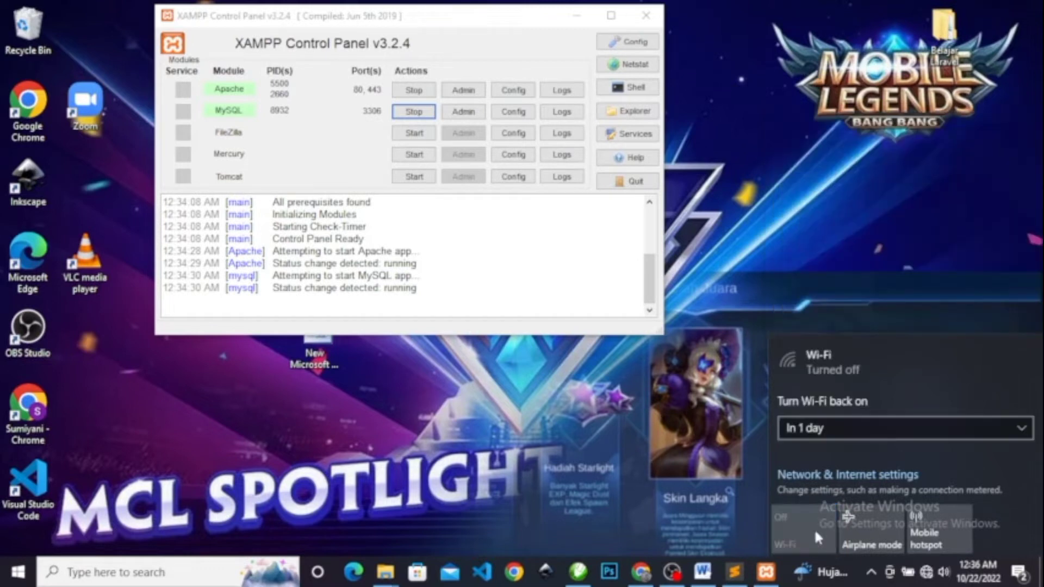
click(662, 472)
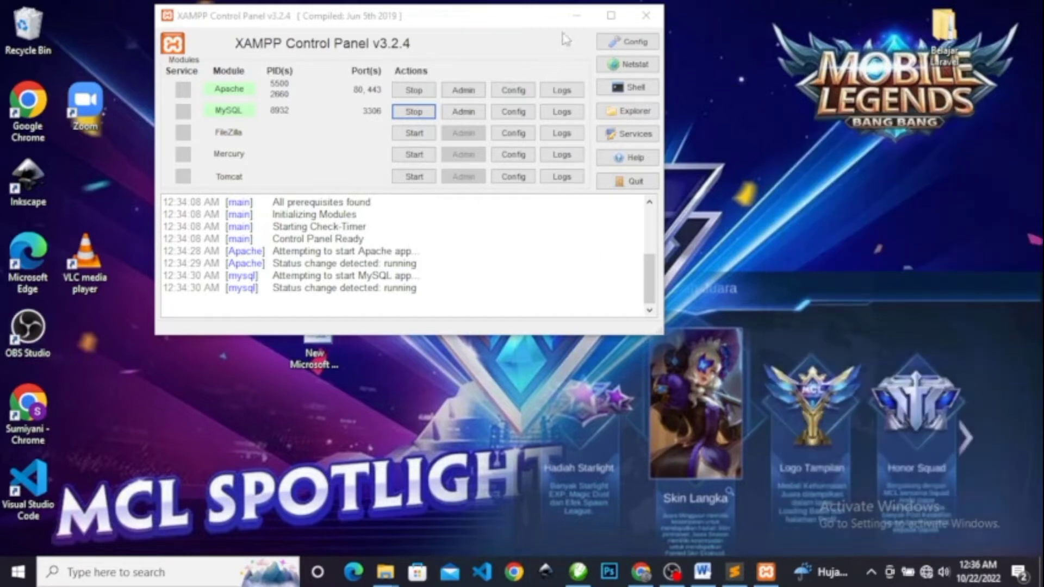
click(576, 22)
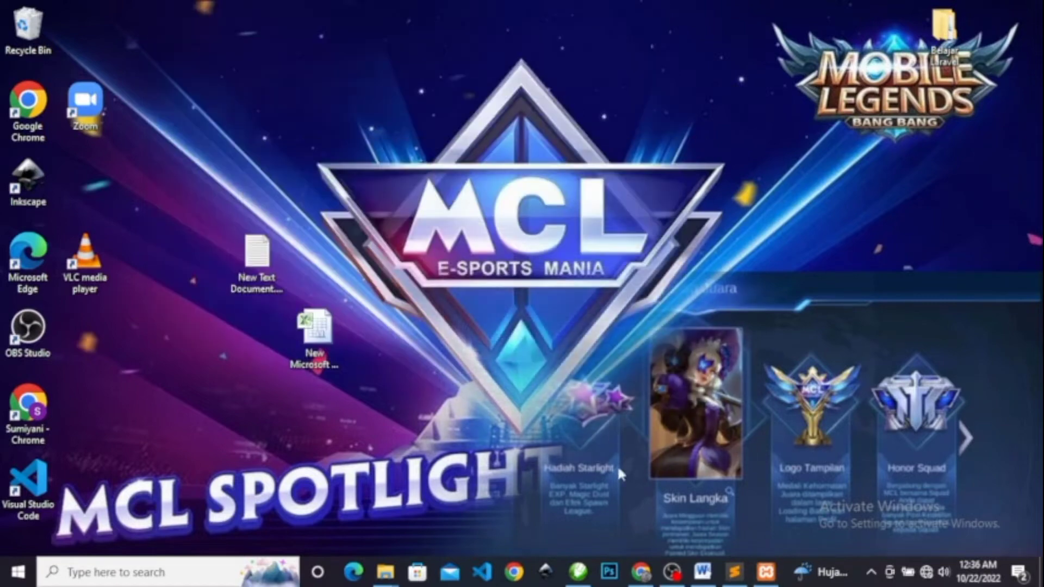
Switch to Chrome, open a new tab and try to load the bookmarked YouTube site to test the connection.
click(642, 572)
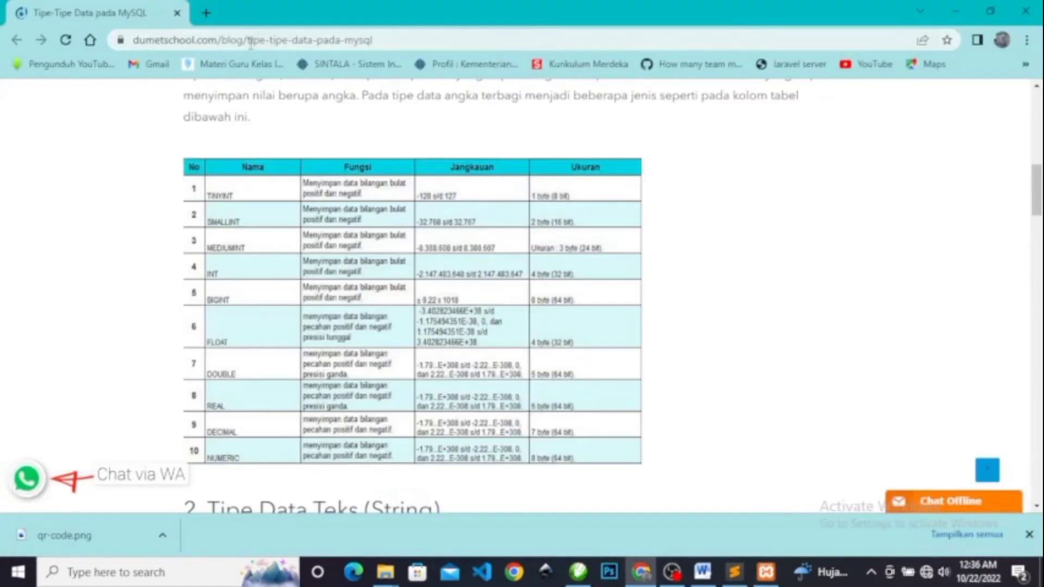
click(208, 12)
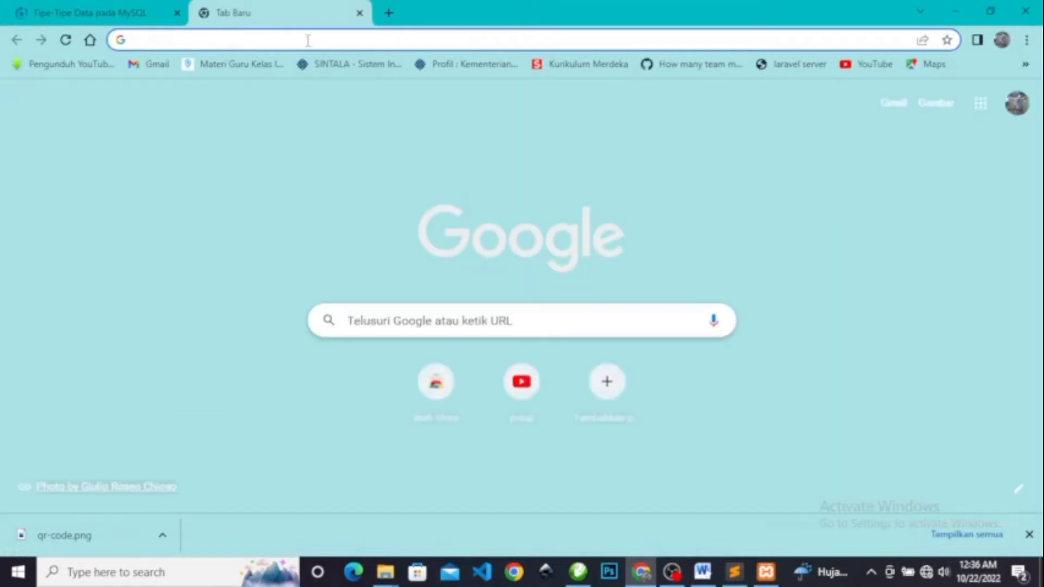
click(307, 41)
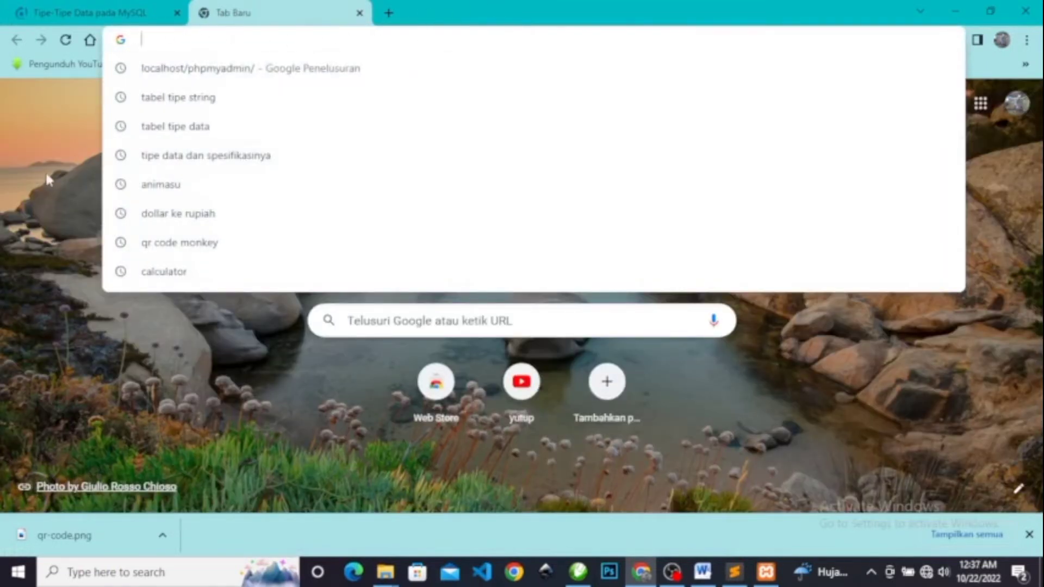
click(87, 126)
click(868, 64)
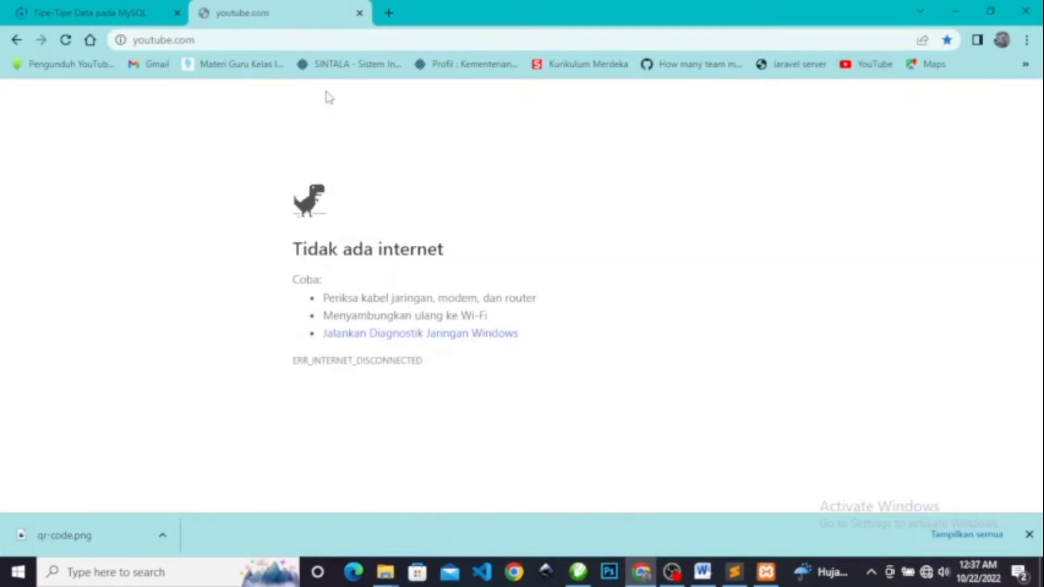
Open localhost/phpmyadmin in the current tab and close the browser's downloads bar.
click(298, 38)
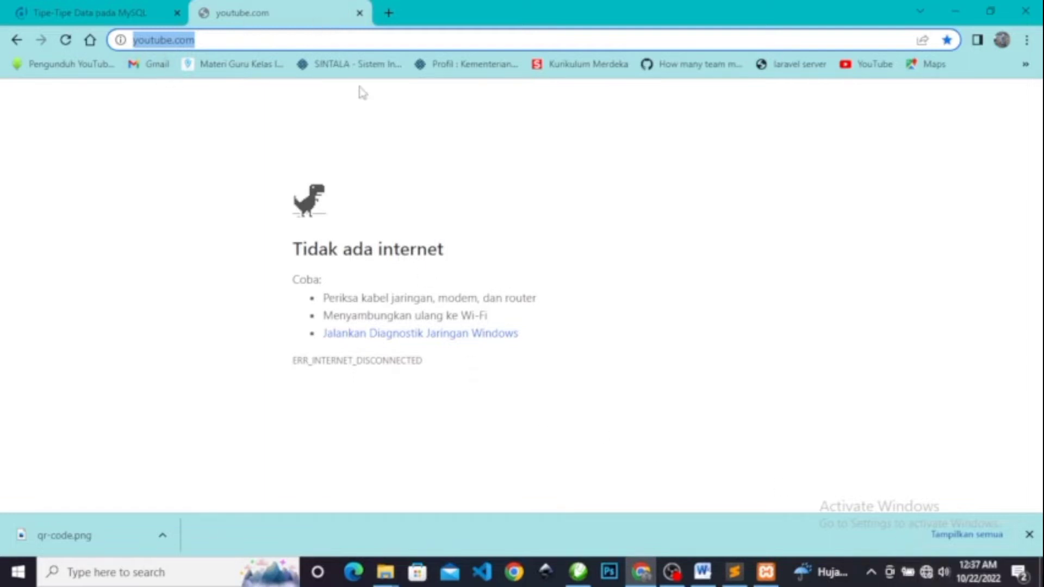
key(BackSpace)
text(loca)
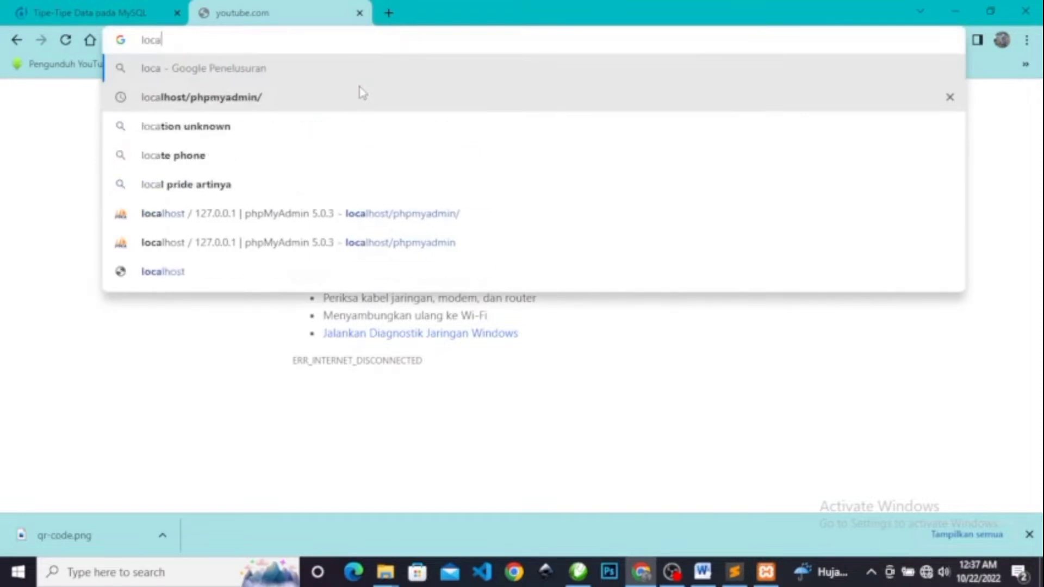
text(lhost)
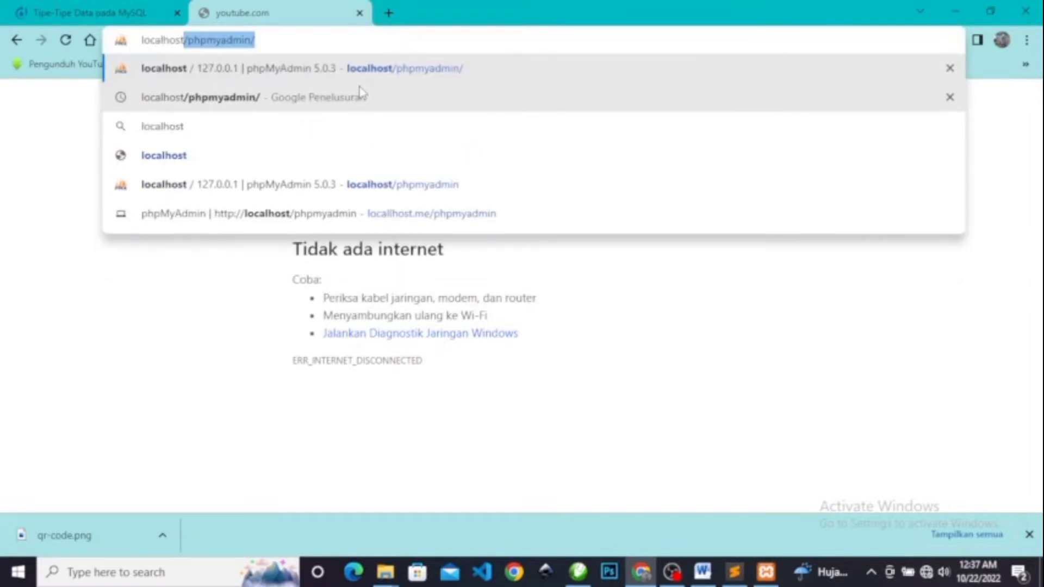
text(/)
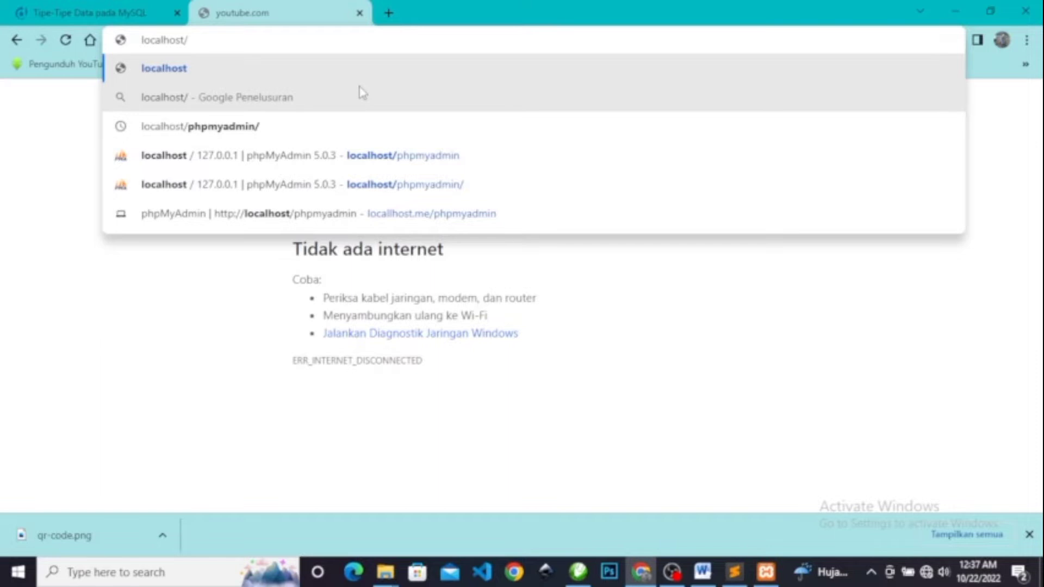
text(php)
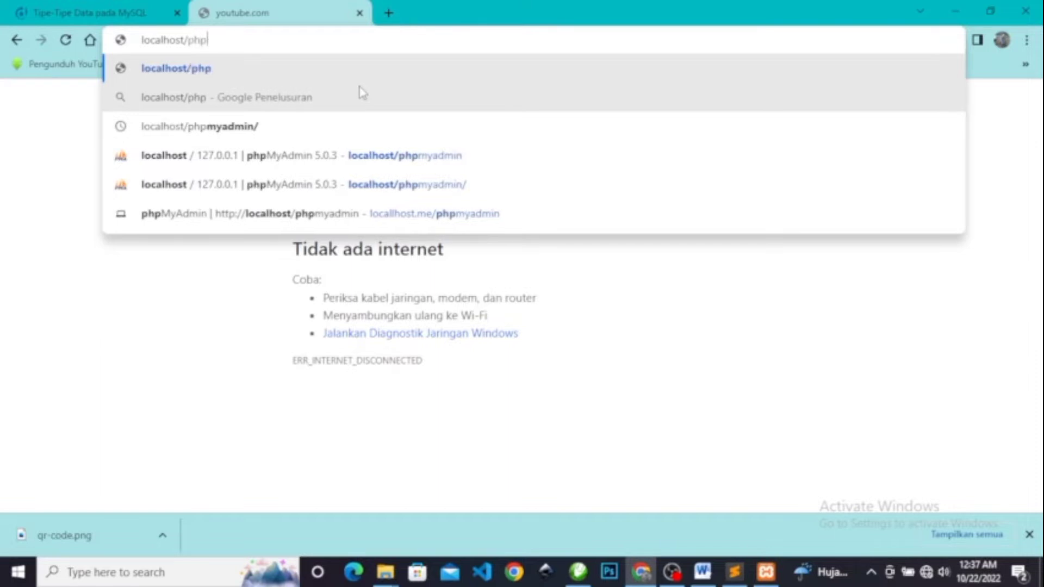
text(myadmin)
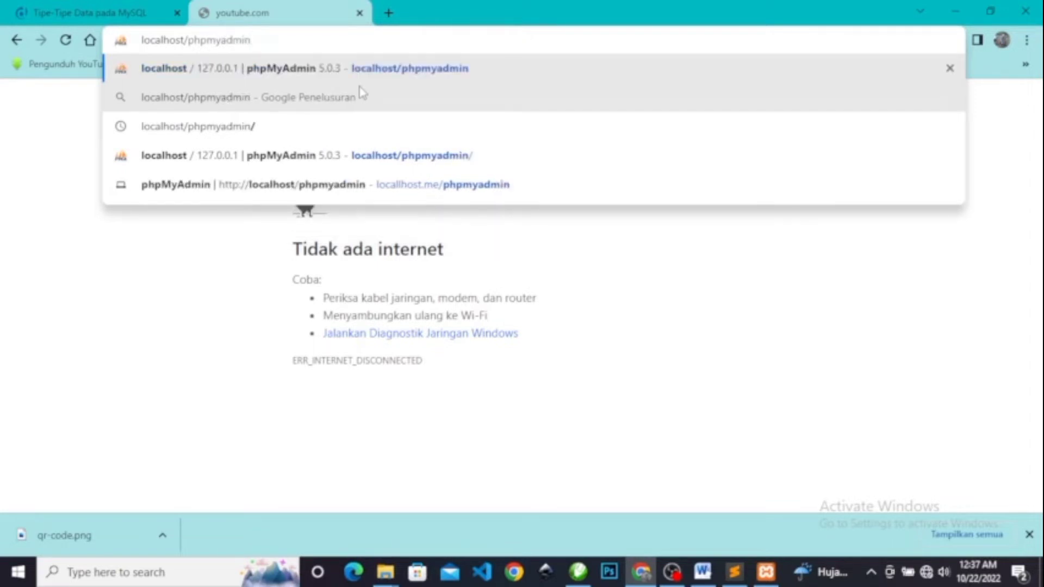
key(Return)
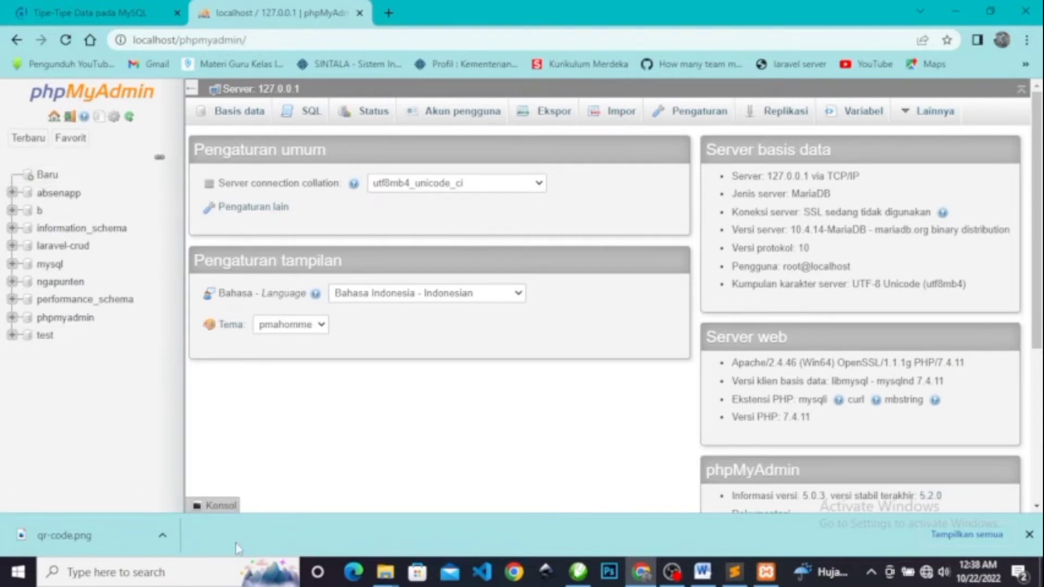
click(1028, 535)
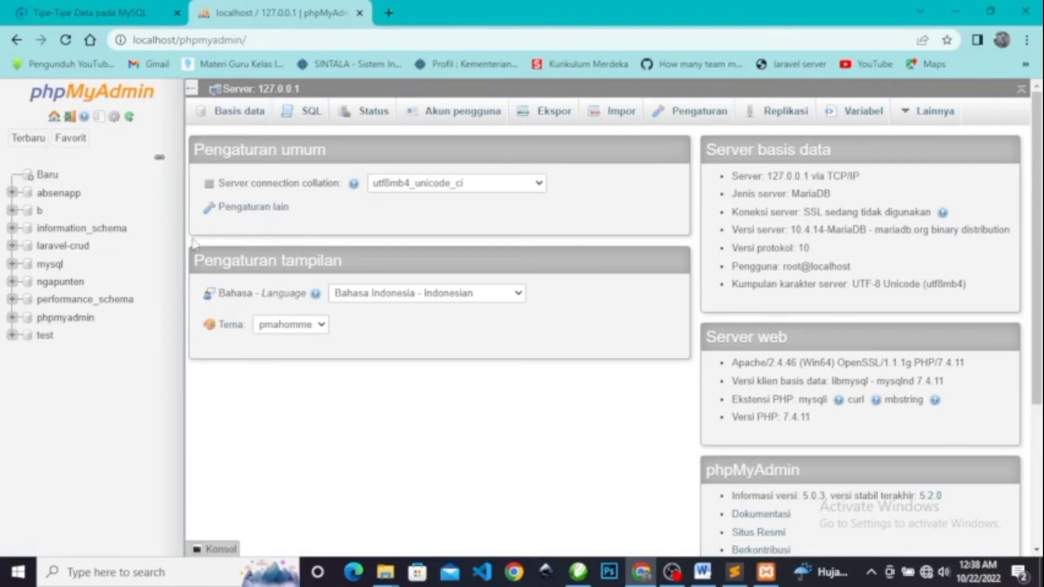
Examine the interface languages available in the phpMyAdmin display settings.
click(520, 294)
click(520, 298)
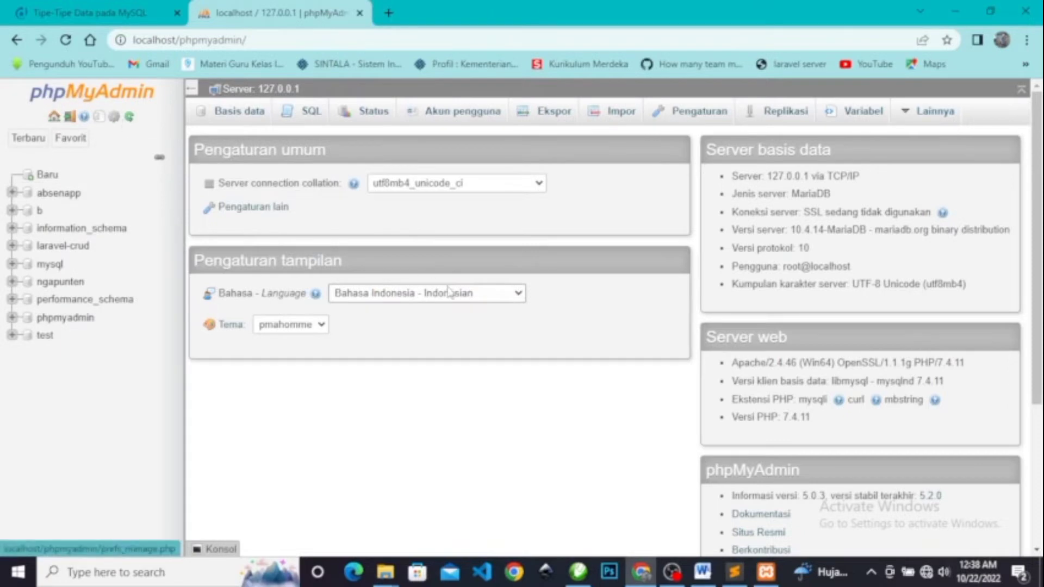
click(521, 297)
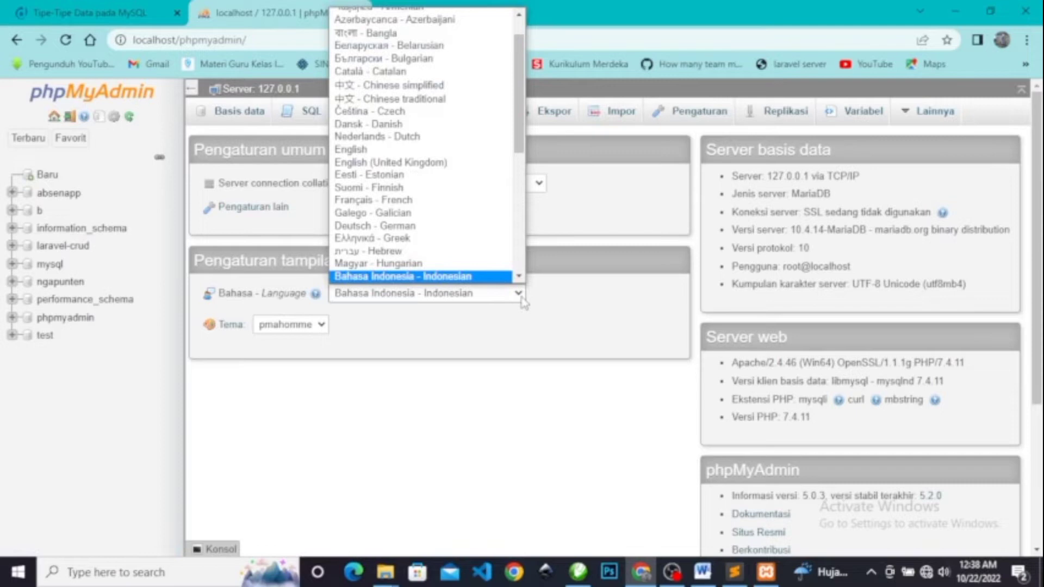
click(467, 383)
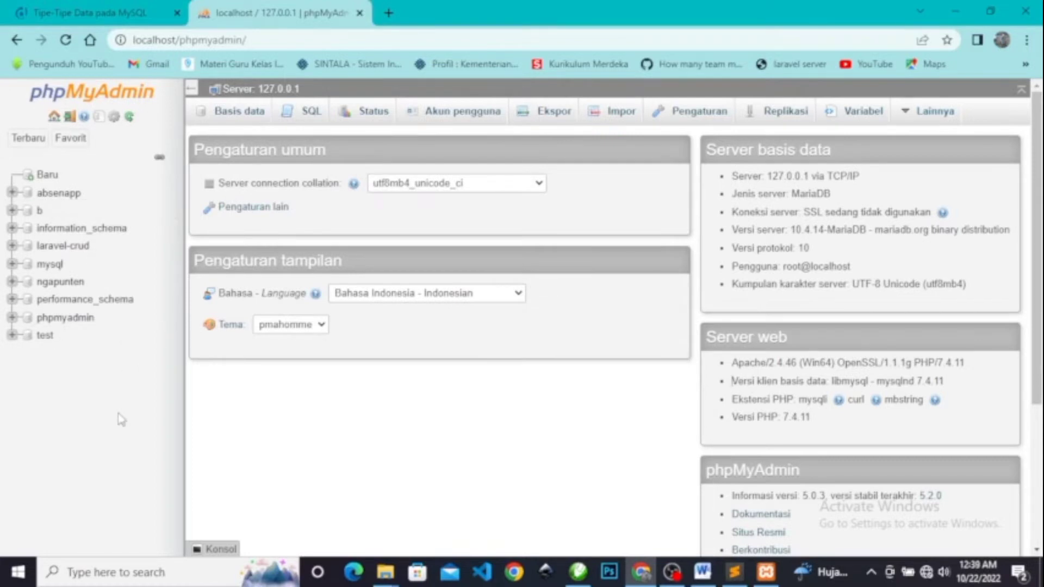
Create a new database named a_b with the utf8mb4_general_ci collation.
click(47, 181)
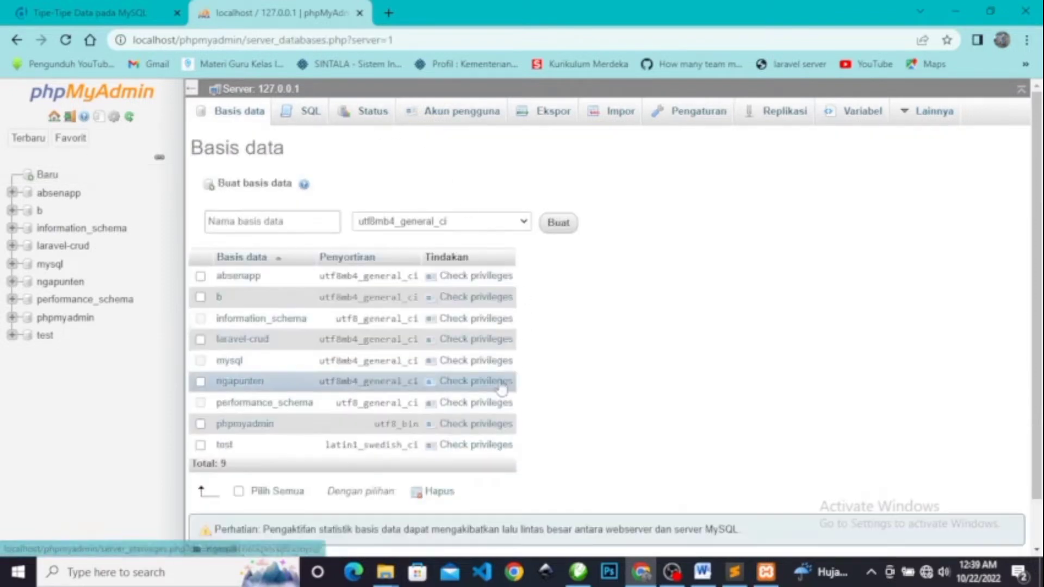
click(283, 223)
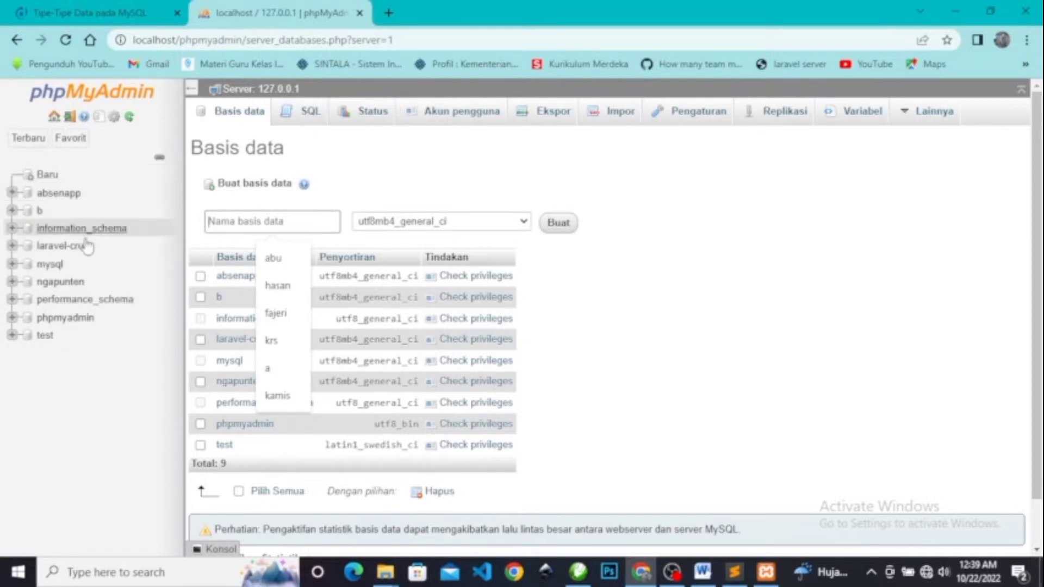
click(241, 223)
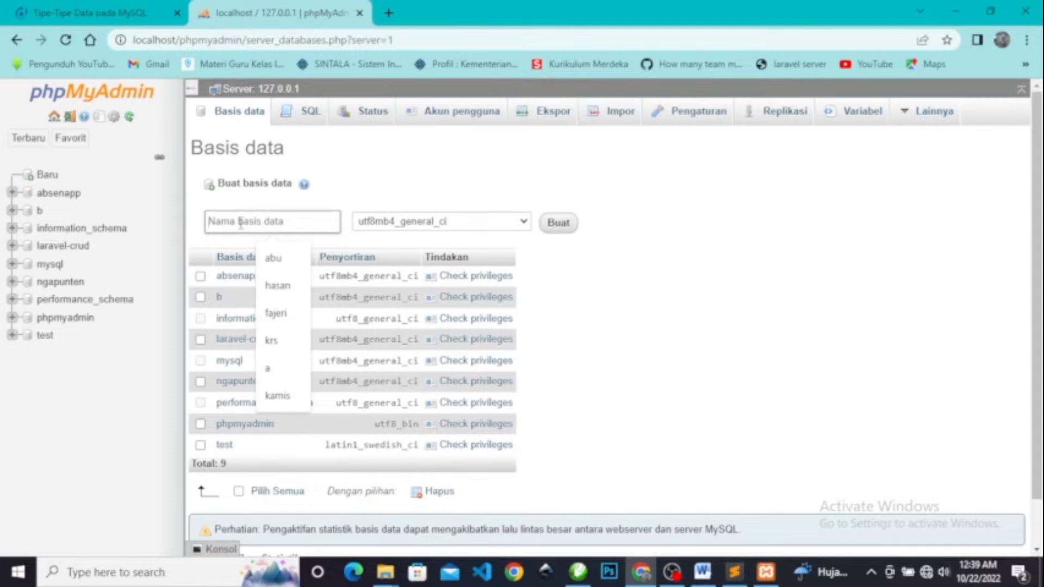
text(a)
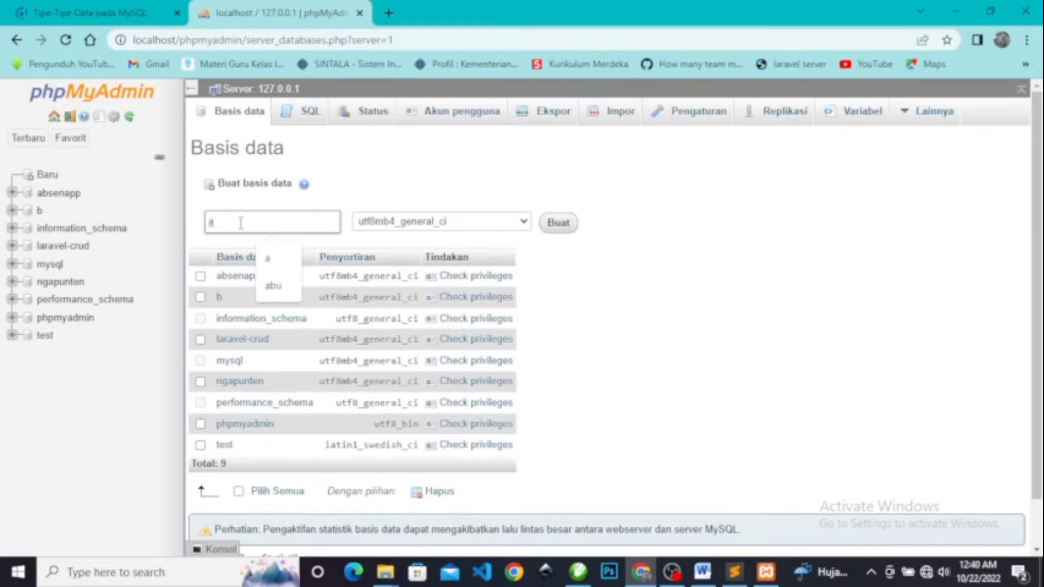
text(_)
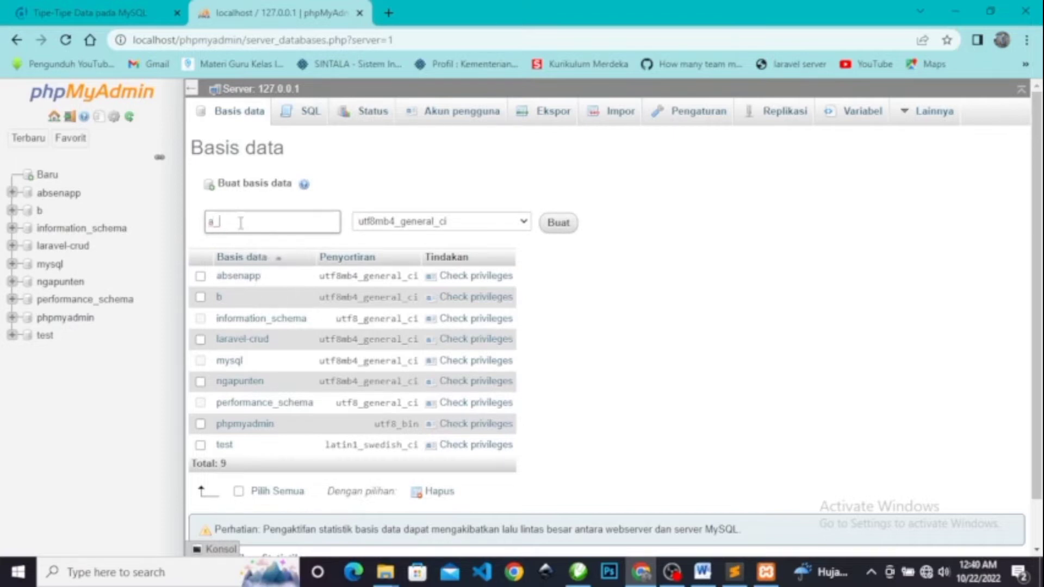
text(b)
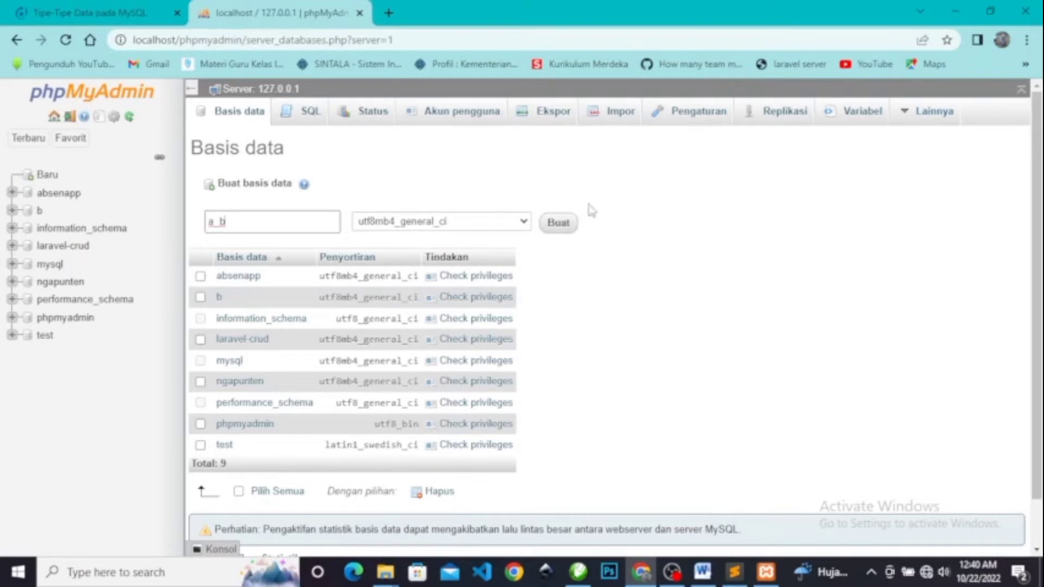
click(557, 226)
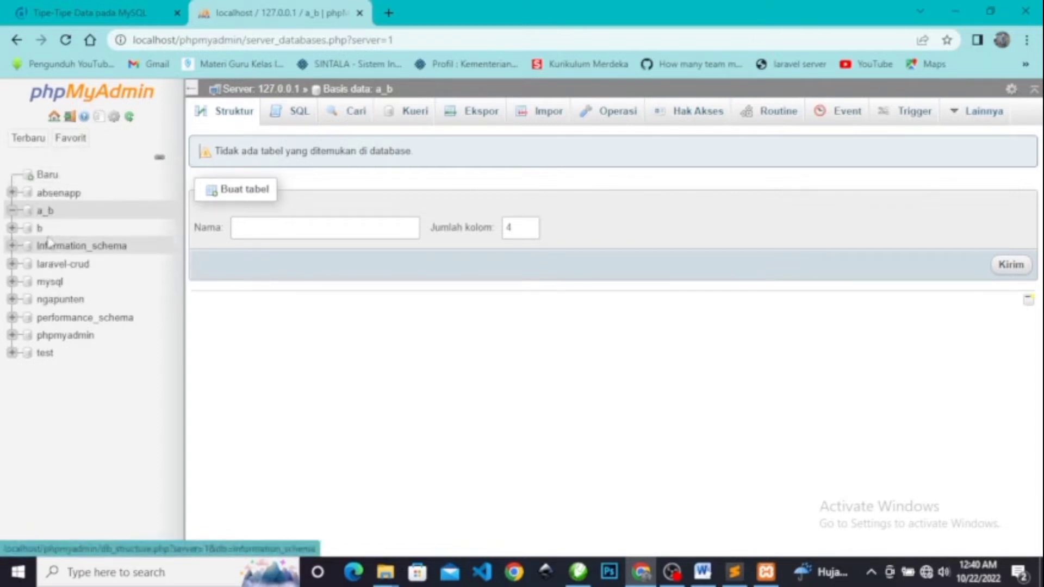
Create a table named siswa with 4 columns in the a_b database, opening its column definition form.
click(65, 139)
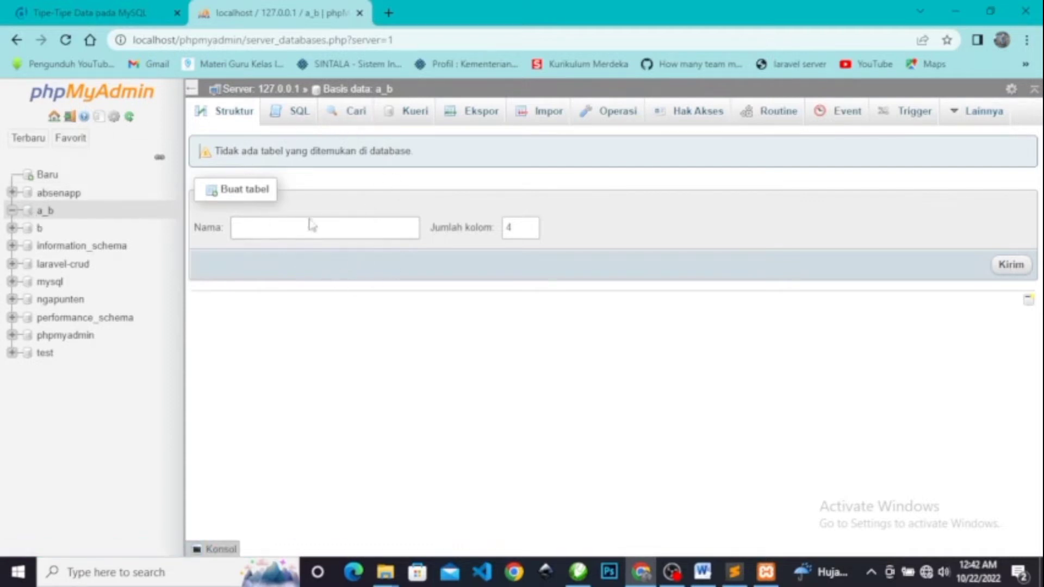
click(275, 229)
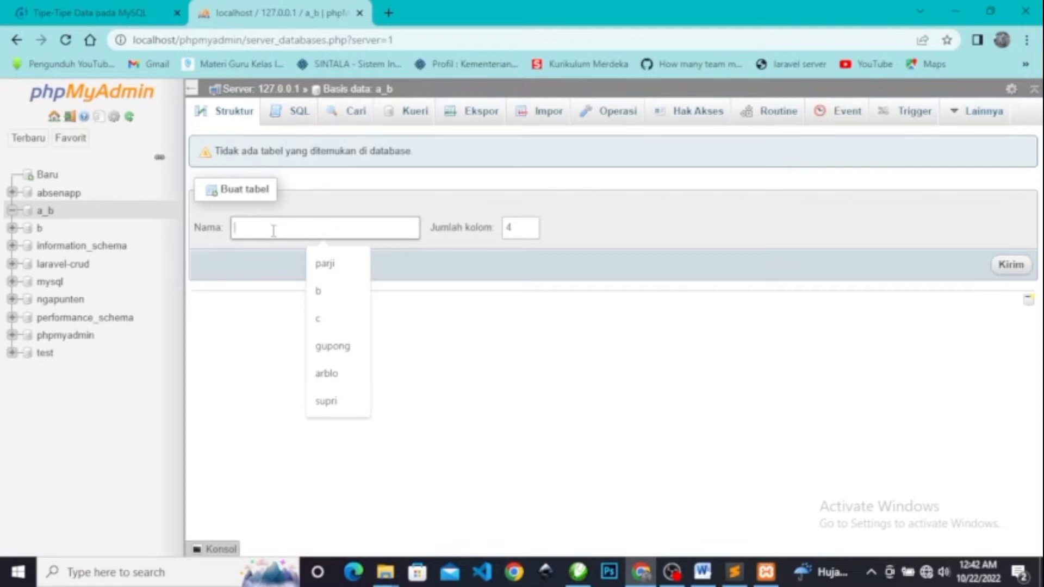
text(siswa)
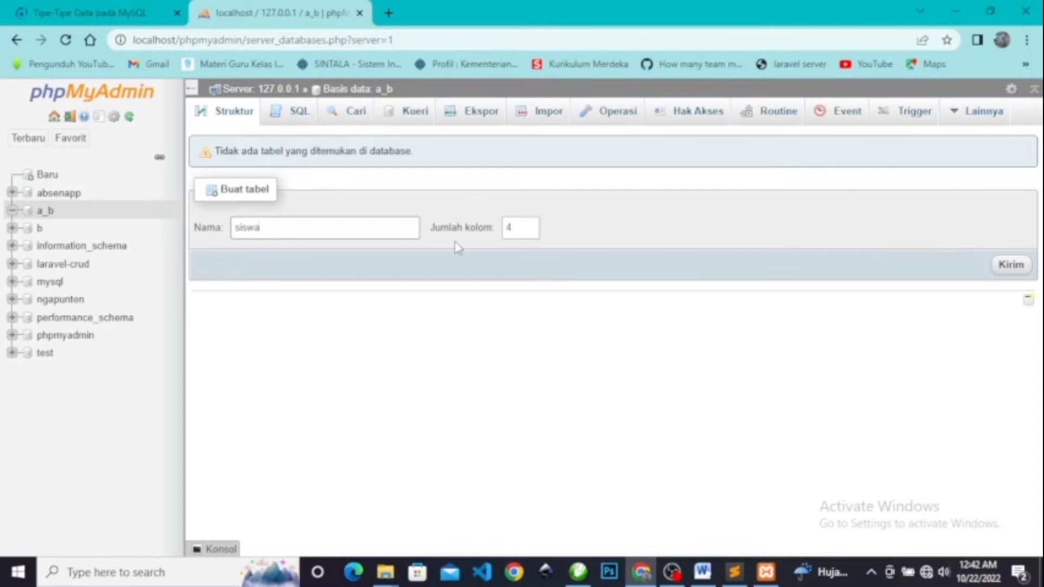
click(531, 225)
click(530, 231)
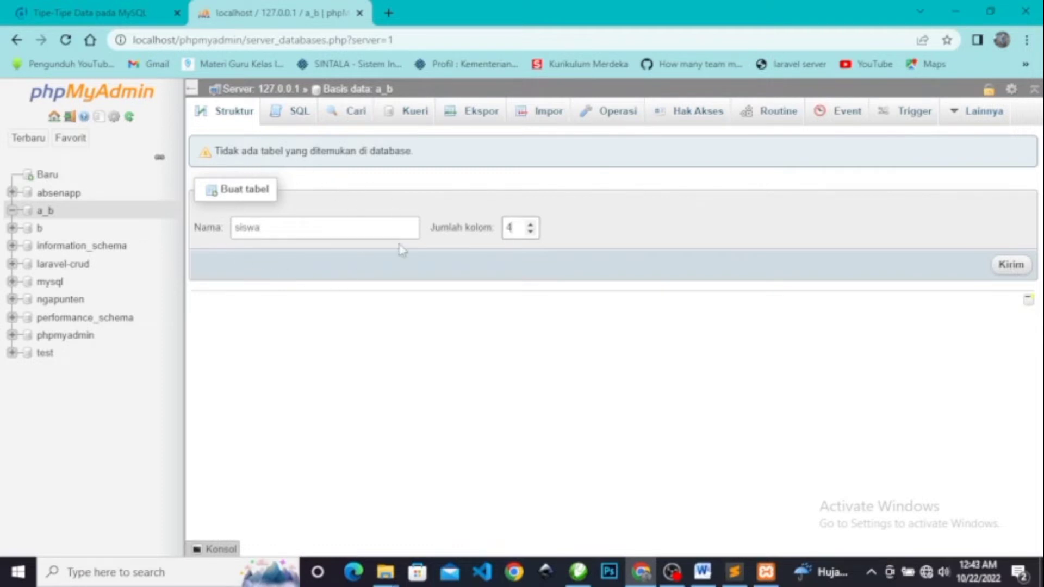
click(1007, 266)
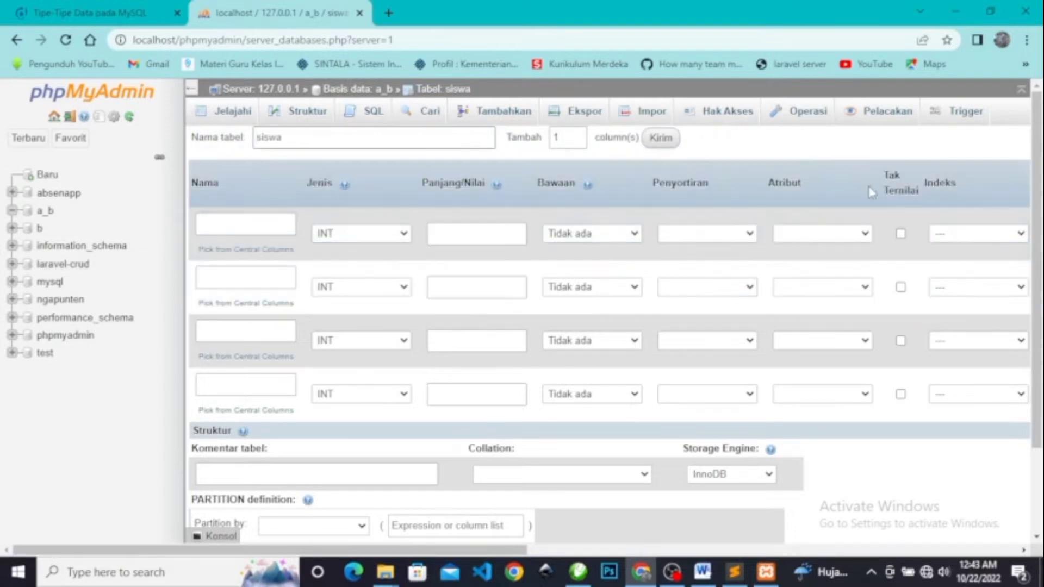
Name the first column of the siswa table nisn in lowercase.
click(249, 231)
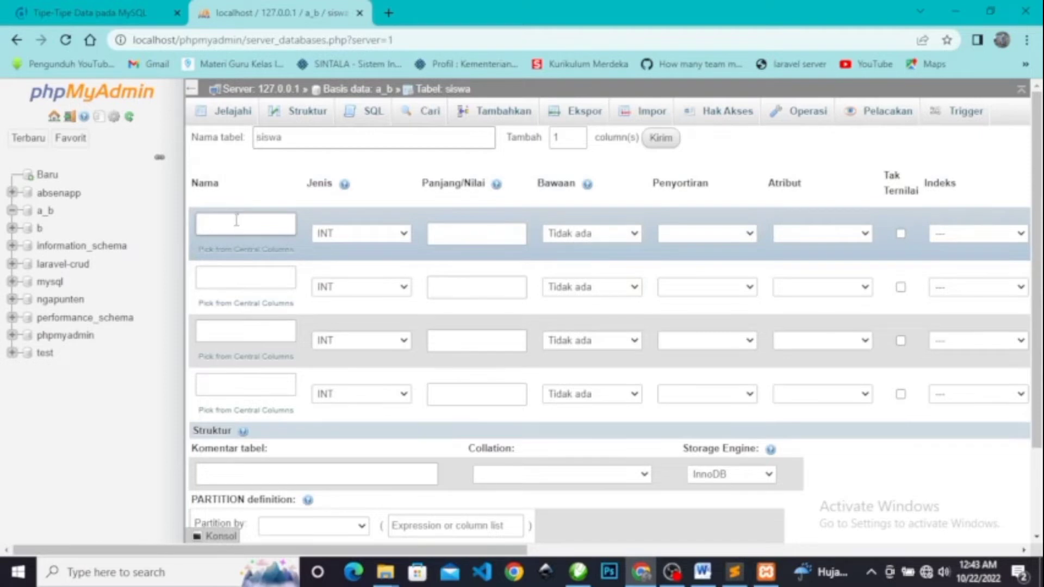
click(238, 227)
text(NISN)
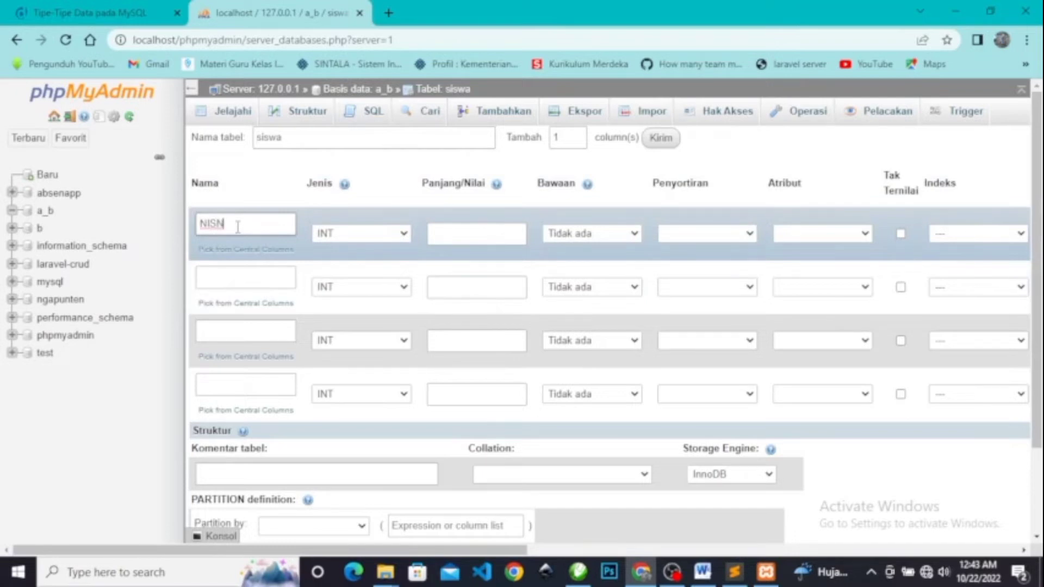
key(BackSpace)
key(BackSpace)
key(BackSpace)
key(BackSpace)
text(nisn)
Name the second, third and fourth columns nama, kelas and jurusan.
click(236, 278)
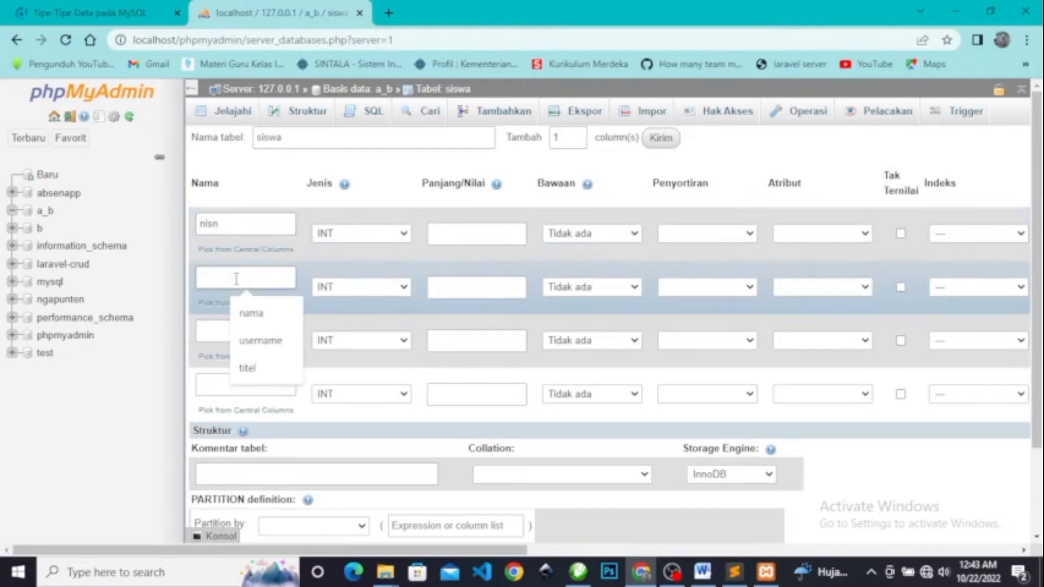
click(251, 313)
click(229, 333)
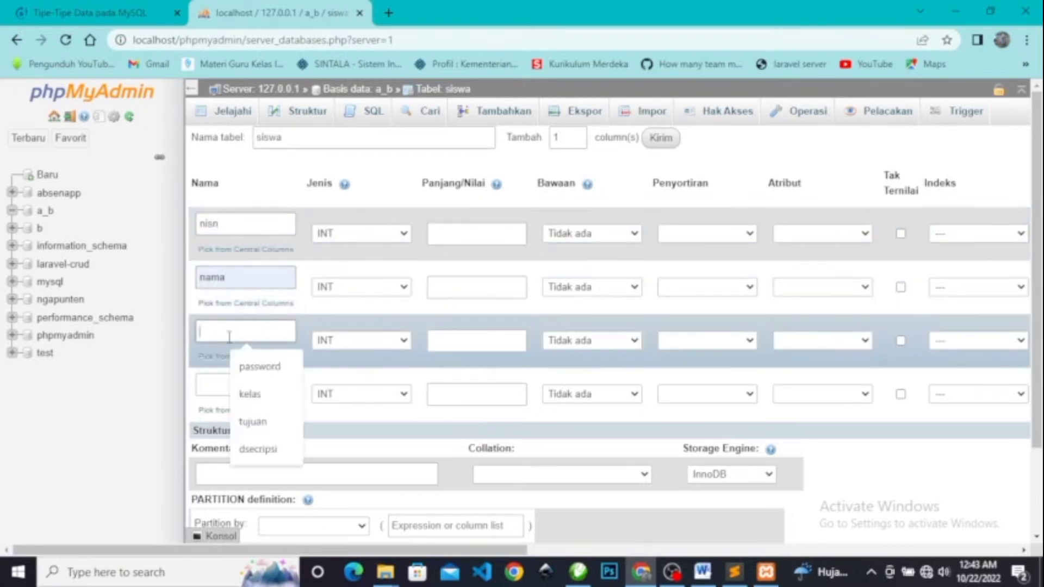
click(249, 393)
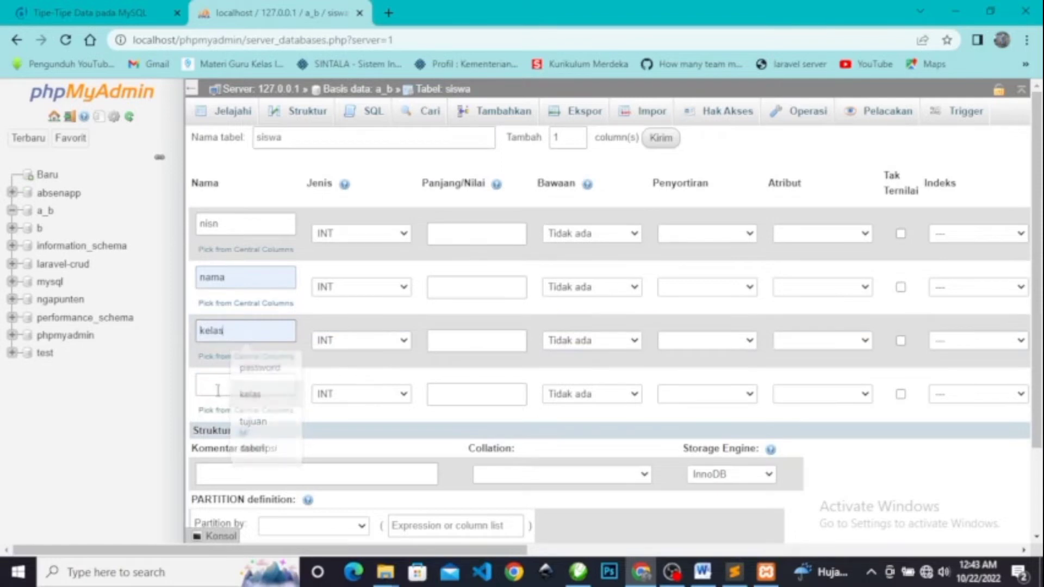
click(218, 386)
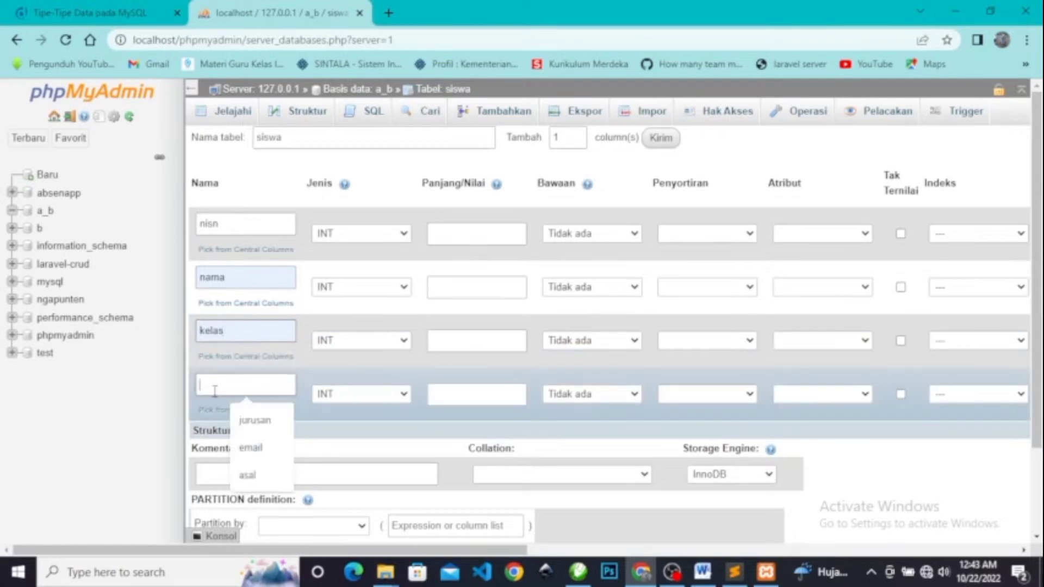
click(249, 420)
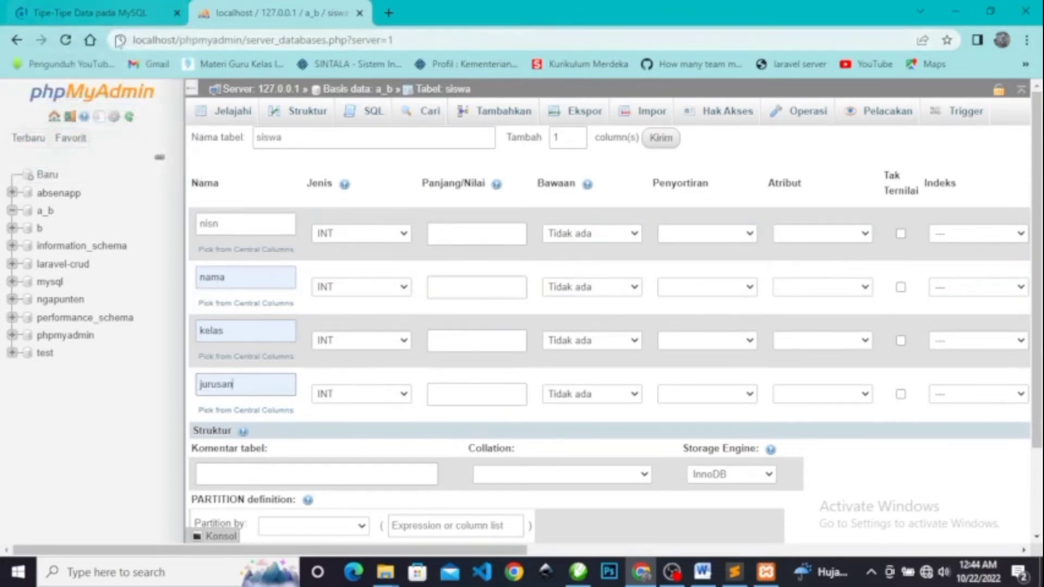
Switch to the Tipe-Tipe Data pada MySQL article and look through its numeric, string, date and BLOB type tables.
click(89, 6)
scroll(351, 214, up, 6)
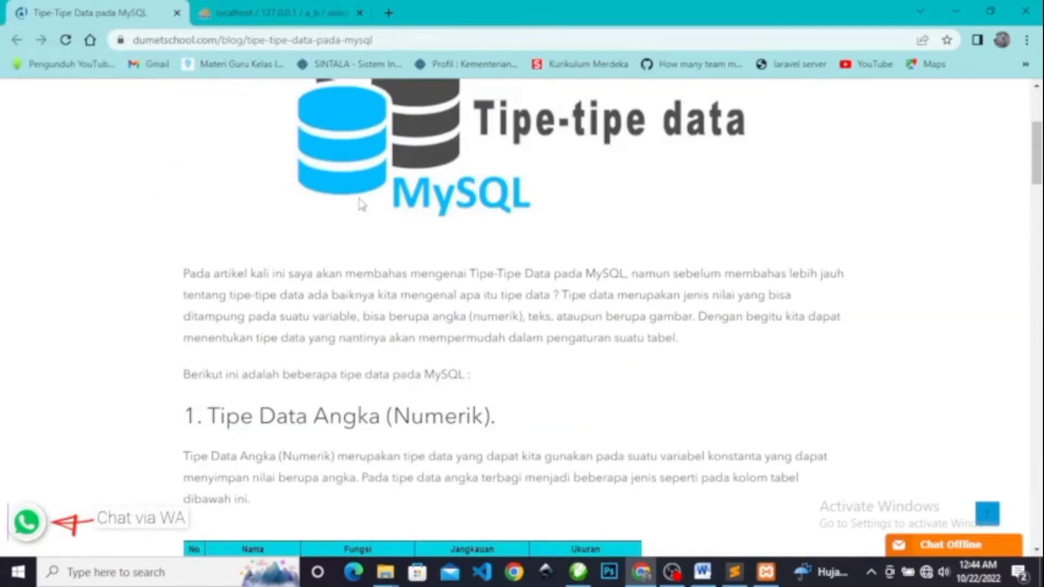
scroll(351, 215, down, 1)
scroll(350, 214, down, 3)
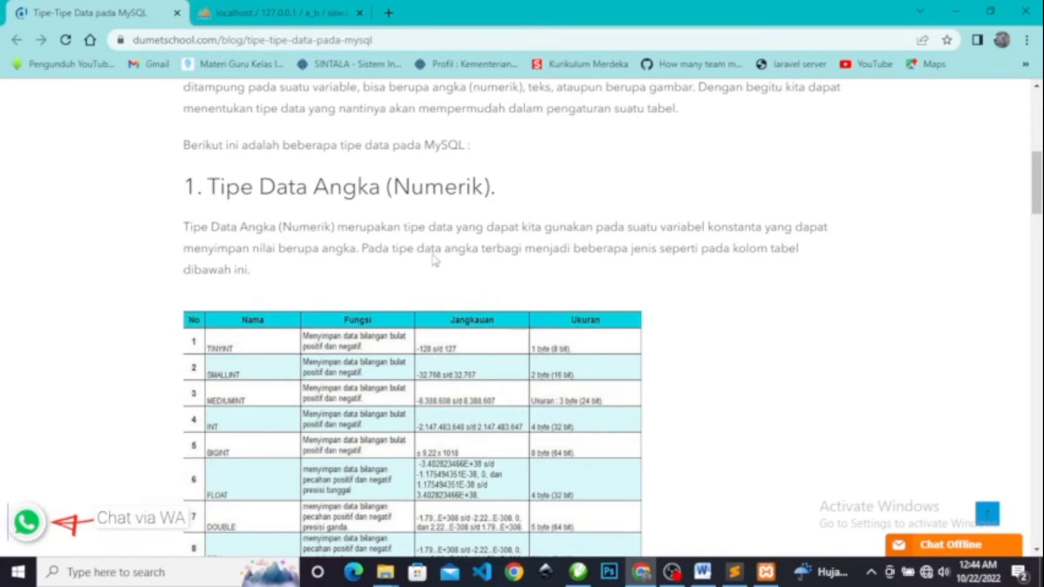
scroll(448, 206, down, 4)
scroll(448, 205, down, 4)
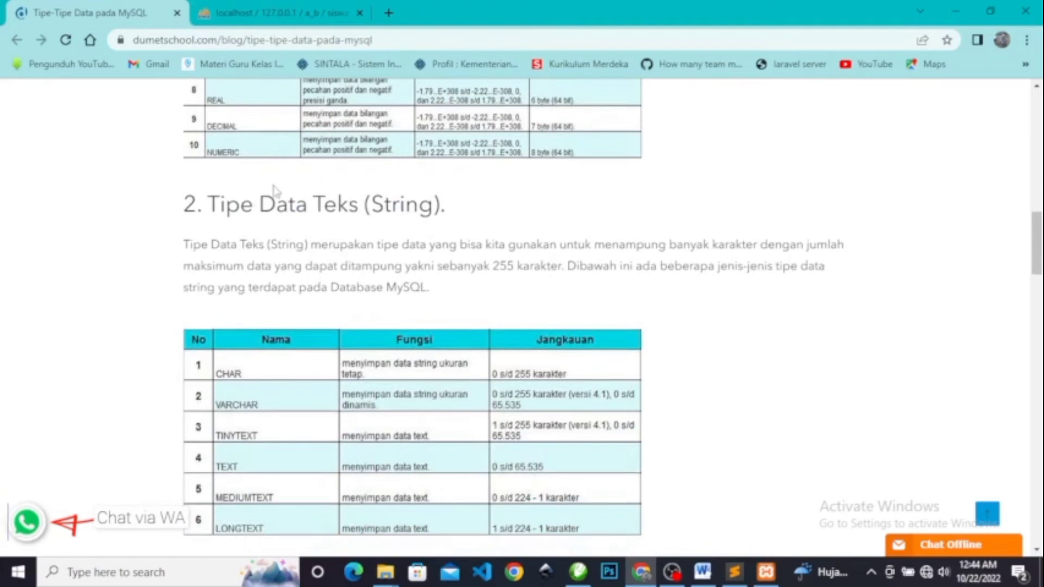
scroll(348, 233, down, 2)
scroll(348, 233, down, 1)
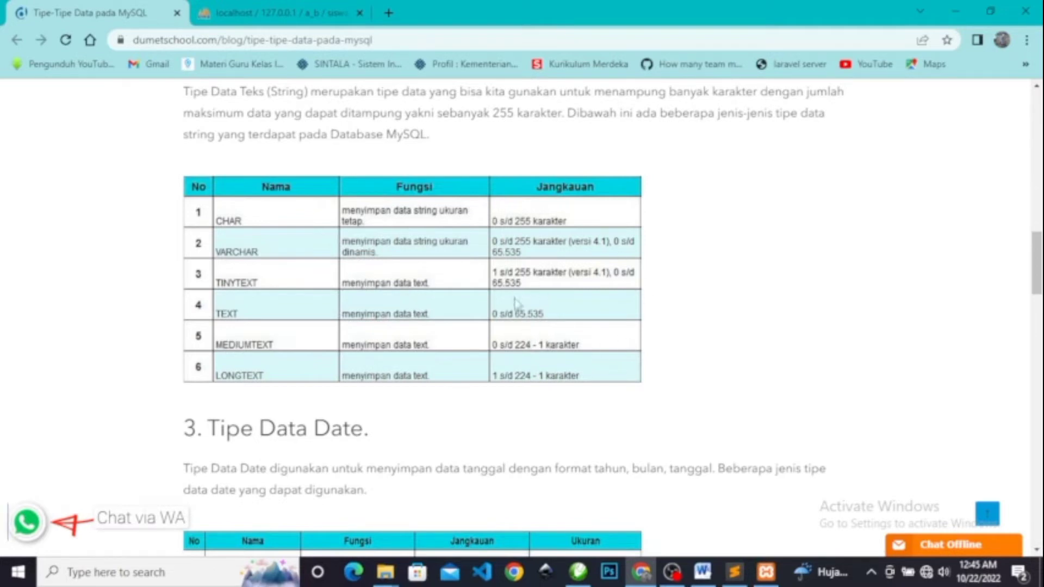
scroll(392, 250, down, 5)
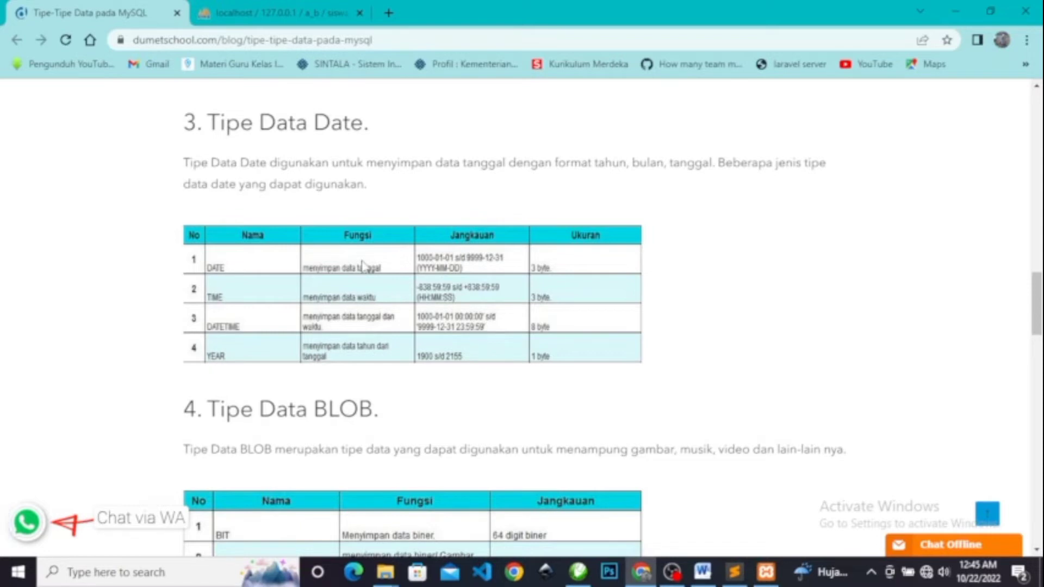
scroll(419, 386, down, 5)
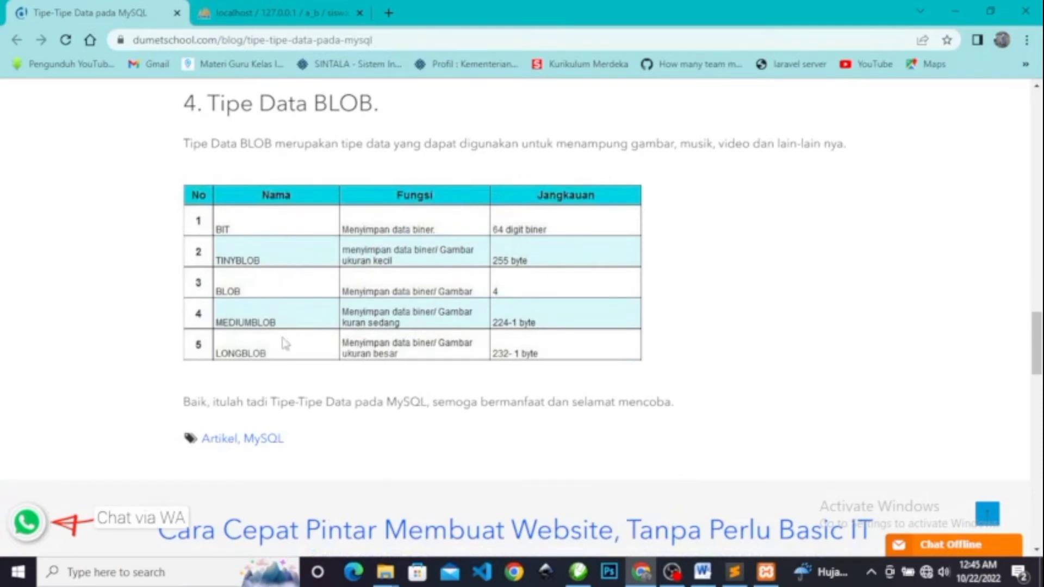
Examine the article's numeric types and their ranges, followed by the string types such as CHAR and VARCHAR.
scroll(261, 353, up, 20)
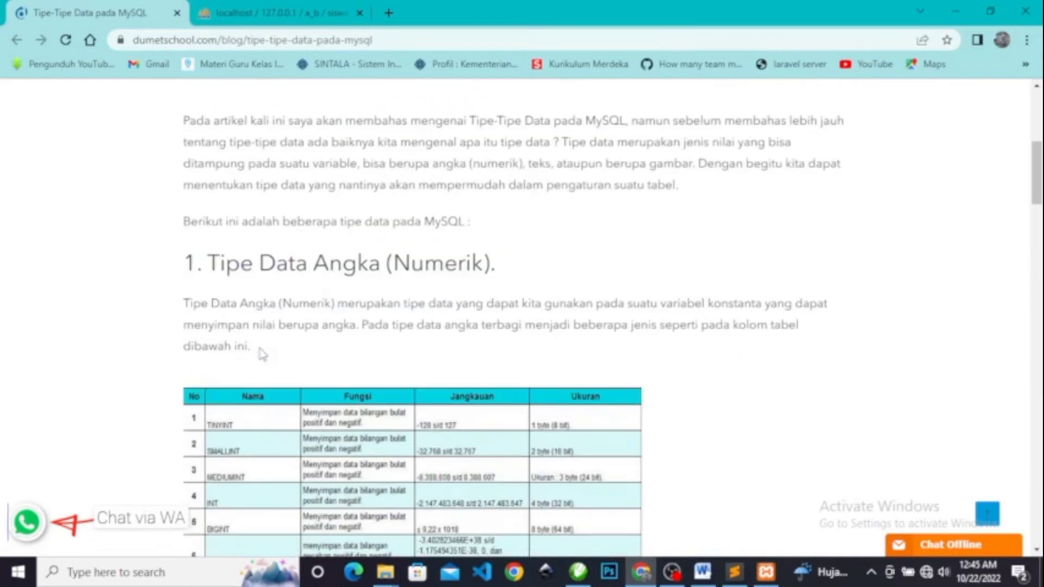
scroll(272, 321, down, 8)
scroll(271, 321, down, 5)
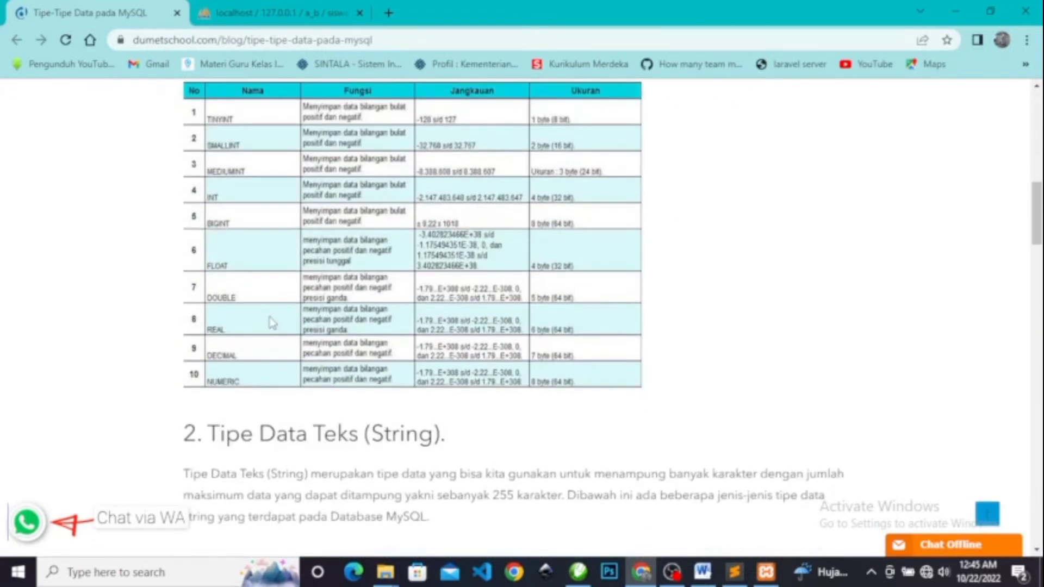
scroll(325, 163, up, 3)
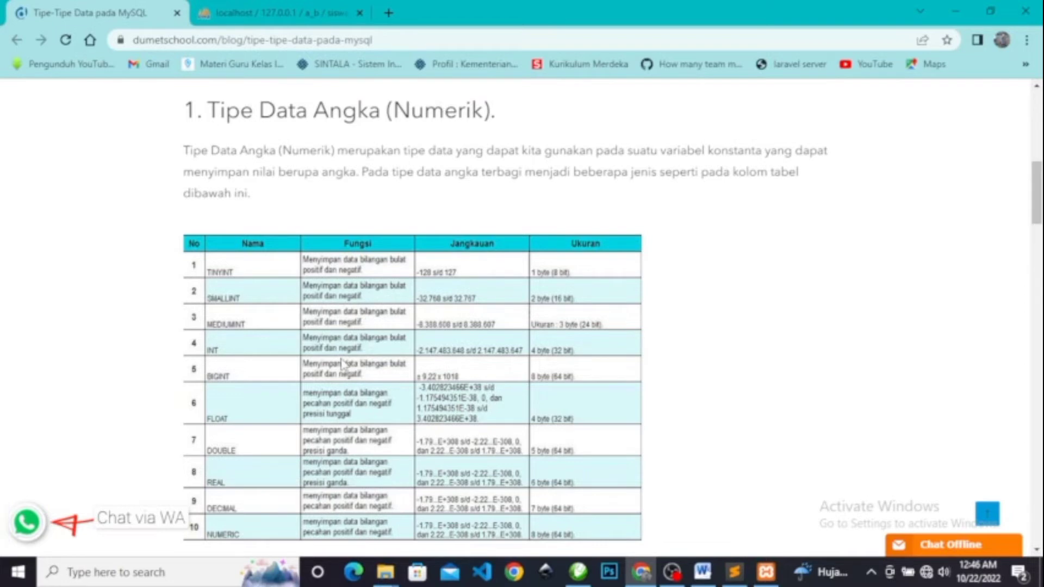
scroll(337, 360, down, 3)
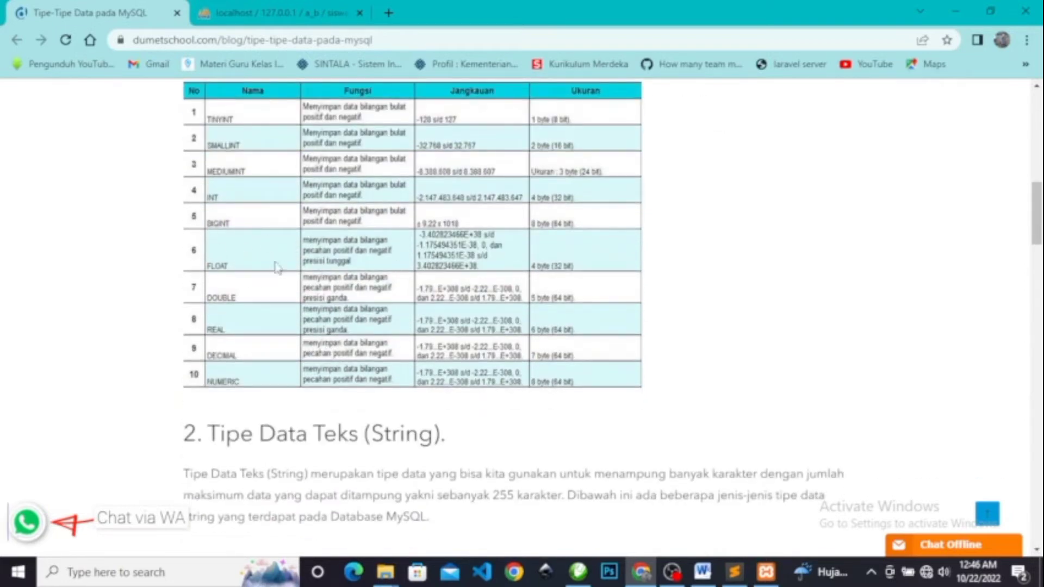
scroll(330, 275, down, 2)
scroll(330, 275, down, 3)
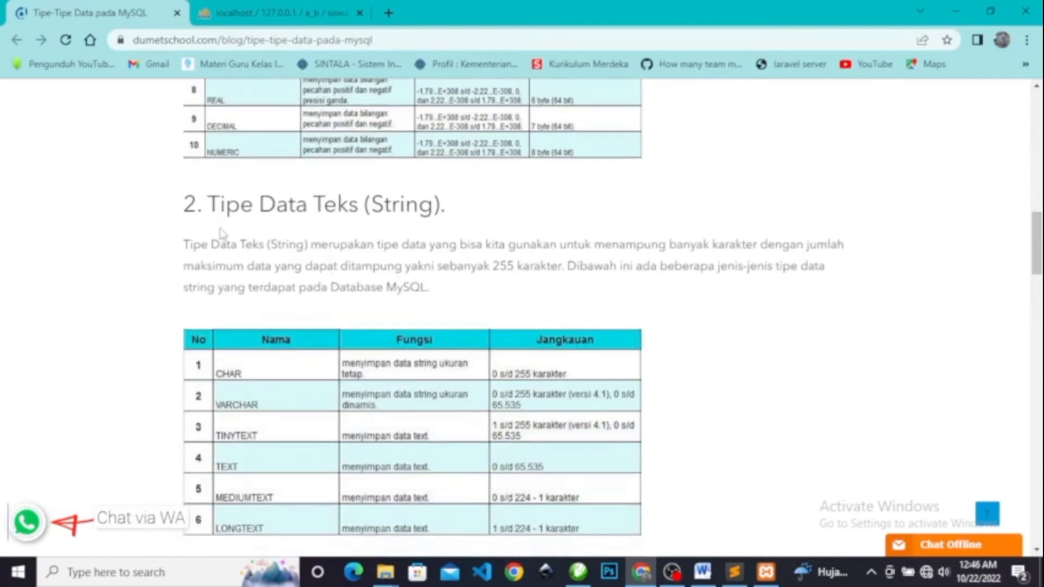
scroll(317, 228, down, 2)
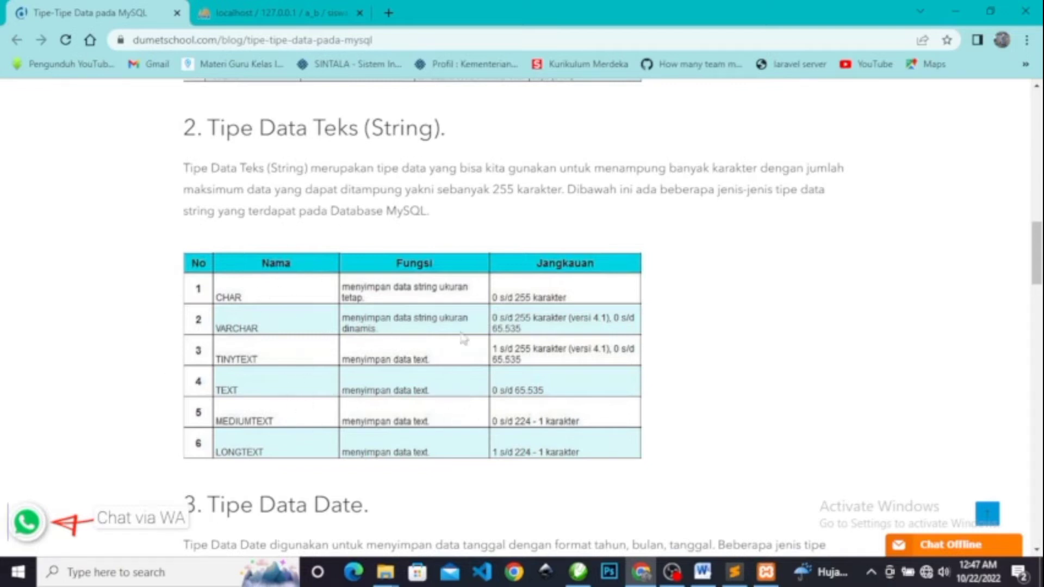
Review the numeric type ranges again and read the date and BLOB type tables in the article.
scroll(464, 338, up, 10)
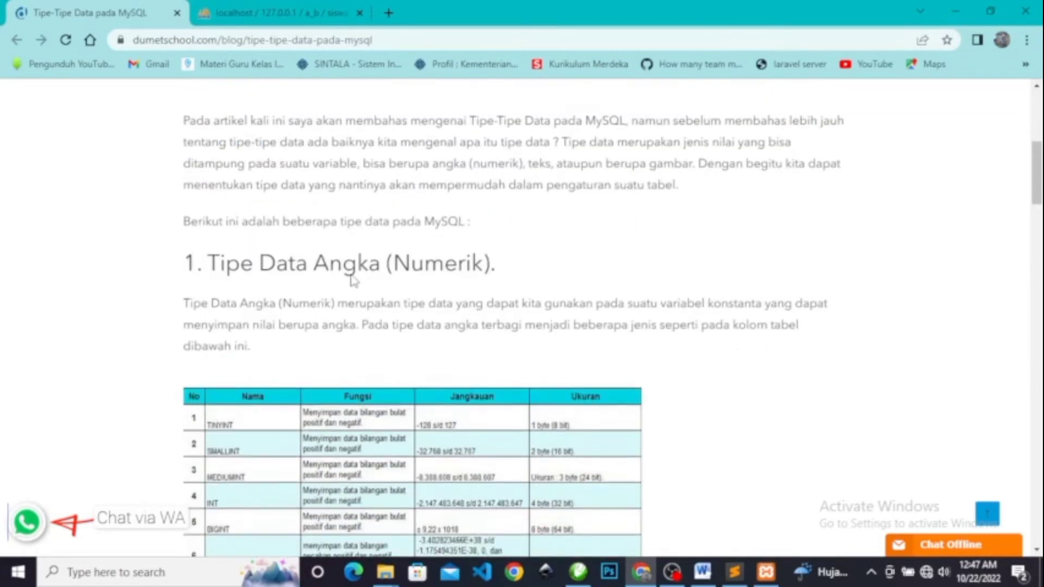
scroll(400, 343, down, 3)
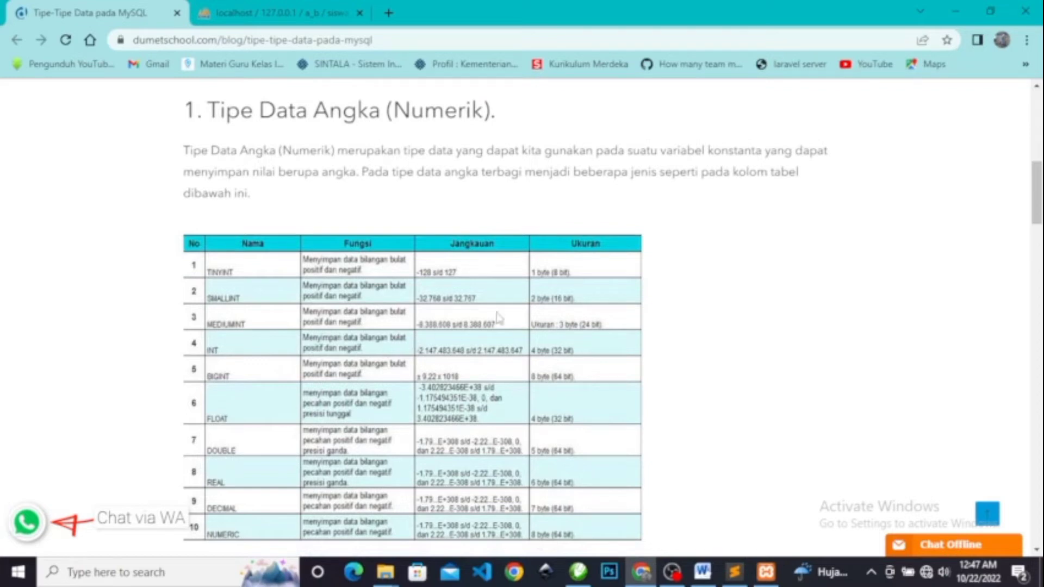
scroll(415, 340, down, 17)
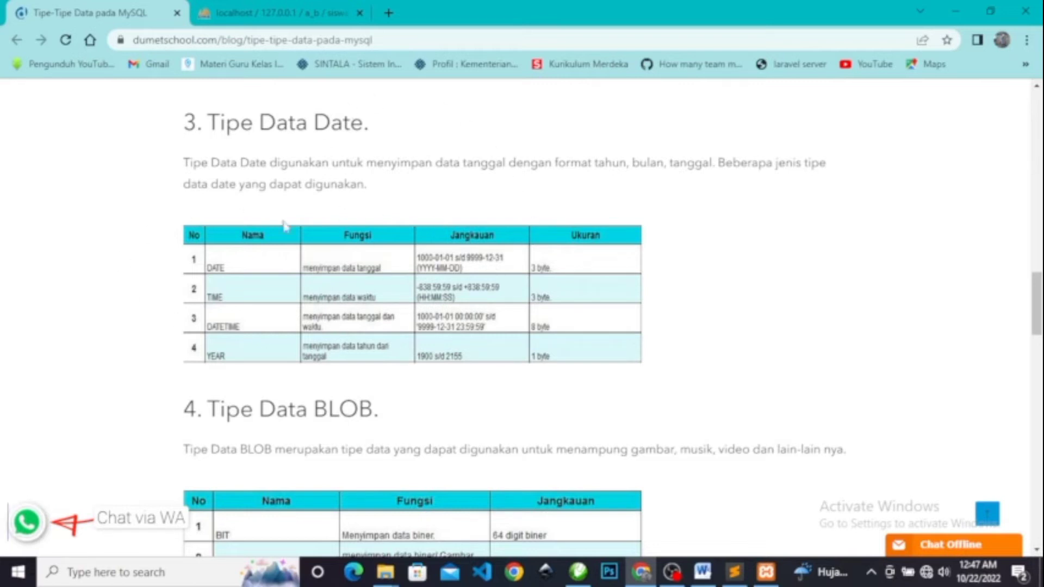
scroll(253, 283, down, 4)
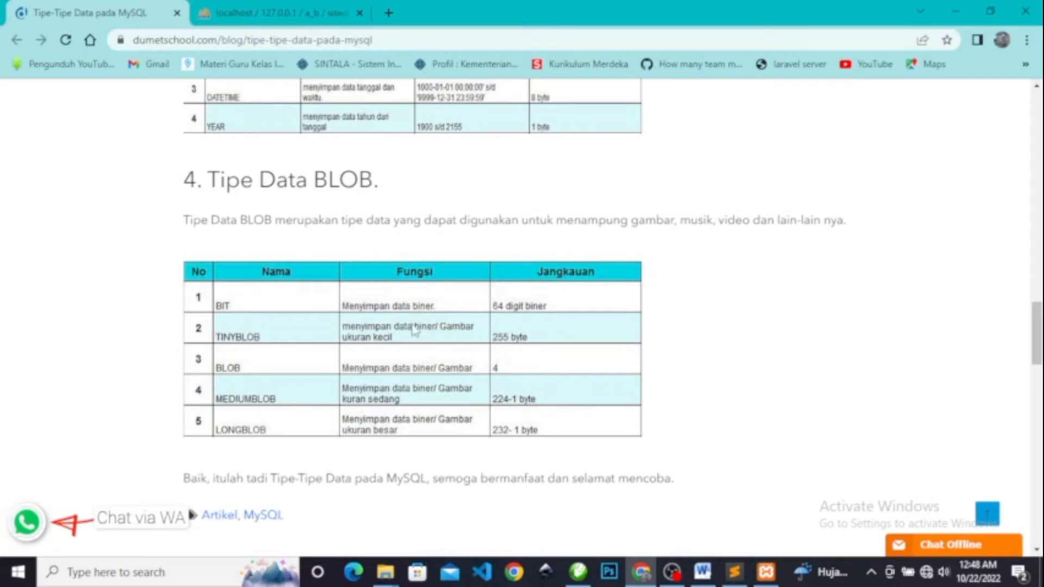
Go back to the article's numeric and string tables and compare their types, functions and ranges.
scroll(415, 330, up, 6)
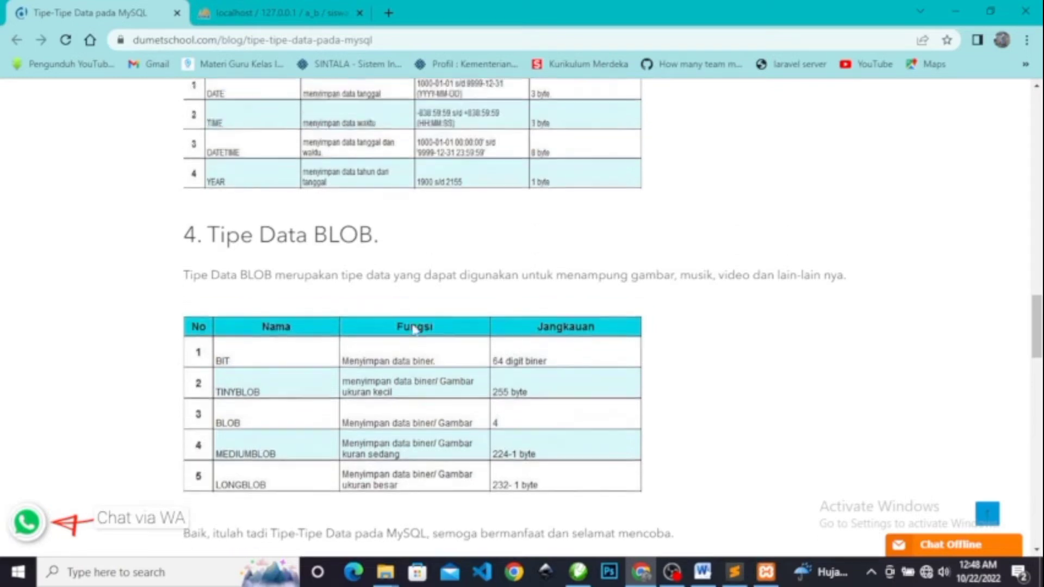
scroll(438, 223, up, 4)
scroll(449, 238, up, 6)
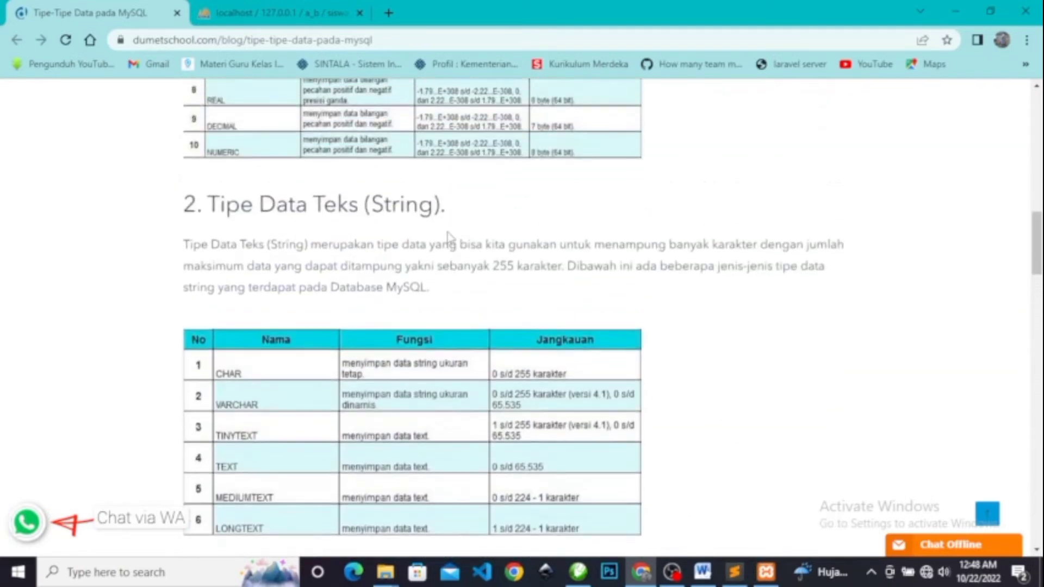
scroll(394, 198, up, 2)
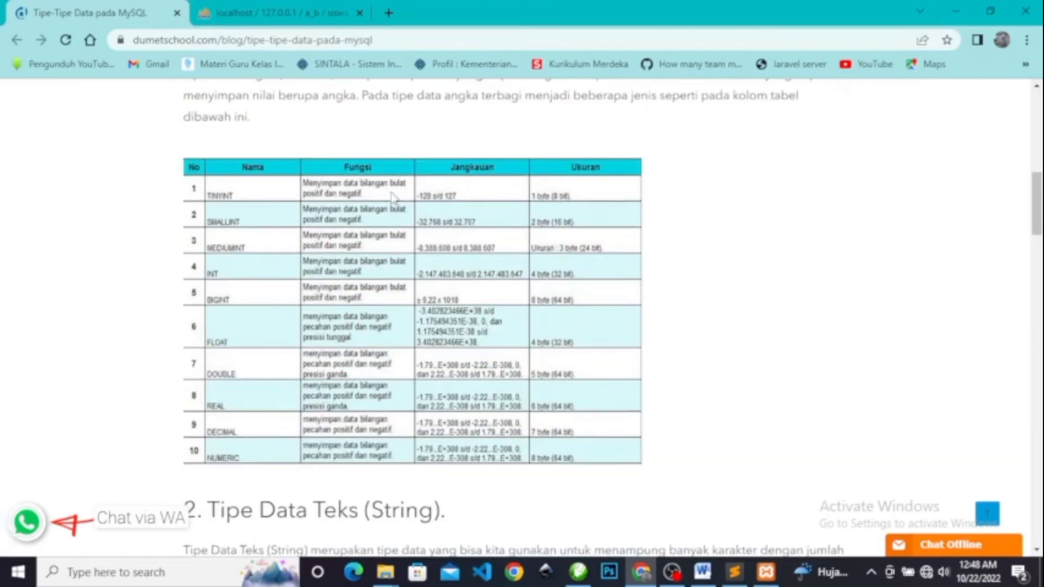
scroll(395, 198, down, 2)
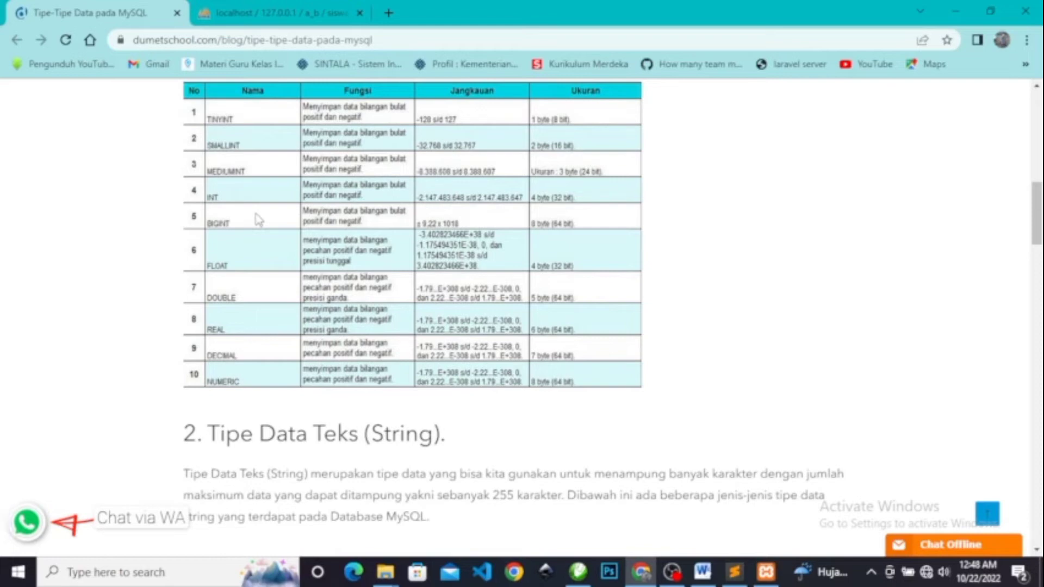
scroll(335, 207, down, 4)
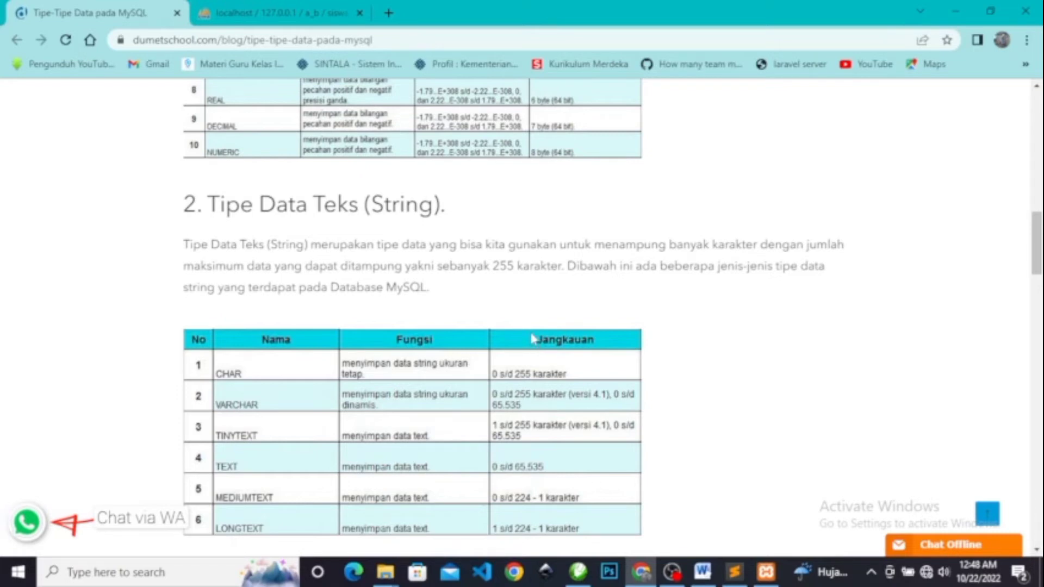
scroll(533, 344, up, 4)
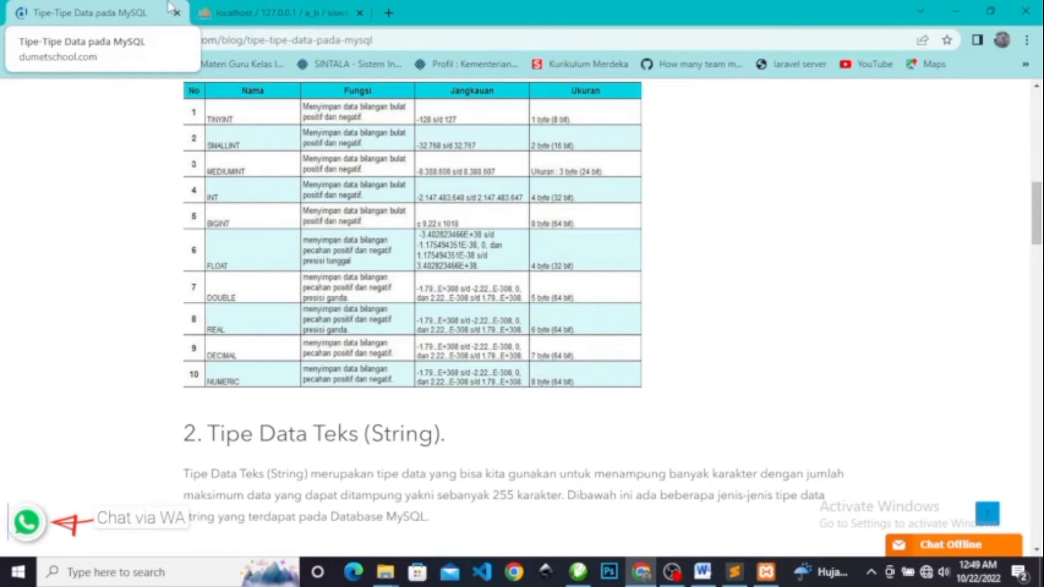
scroll(239, 223, up, 2)
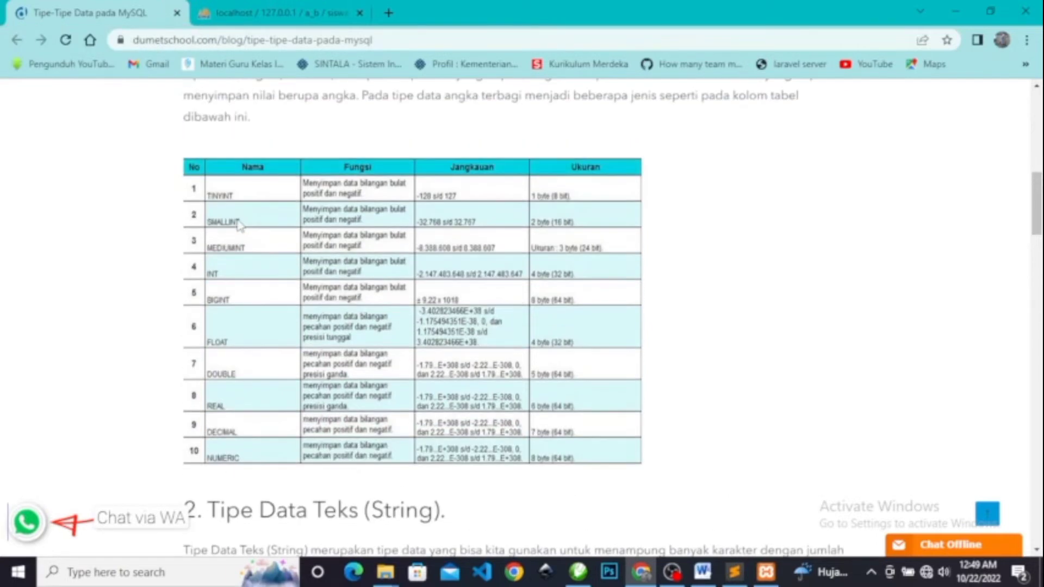
Close the data types article and enable auto increment (A_I) on the nisn column with a PRIMARY index.
click(178, 14)
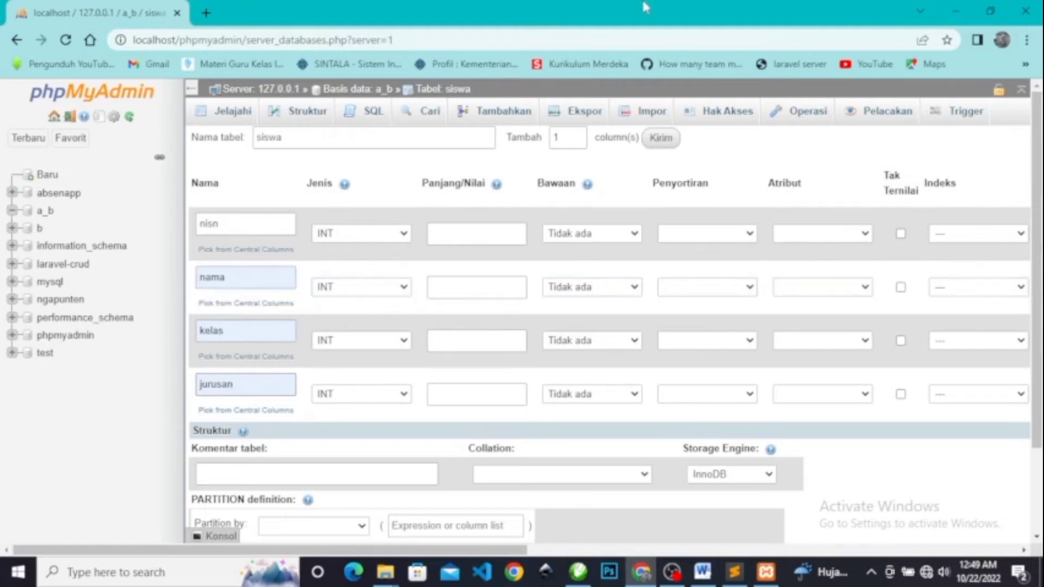
click(440, 281)
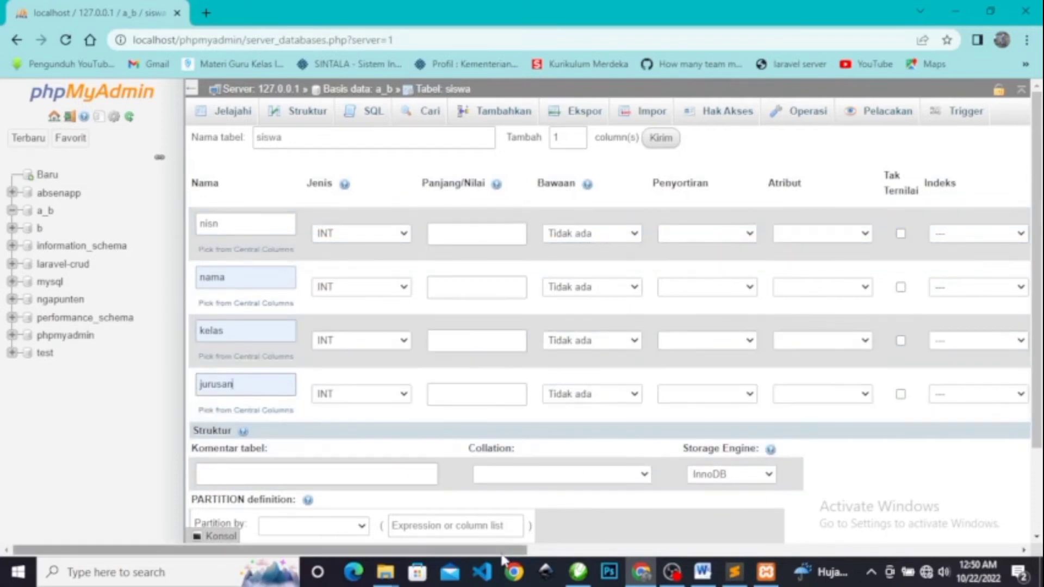
drag(507, 551, 711, 555)
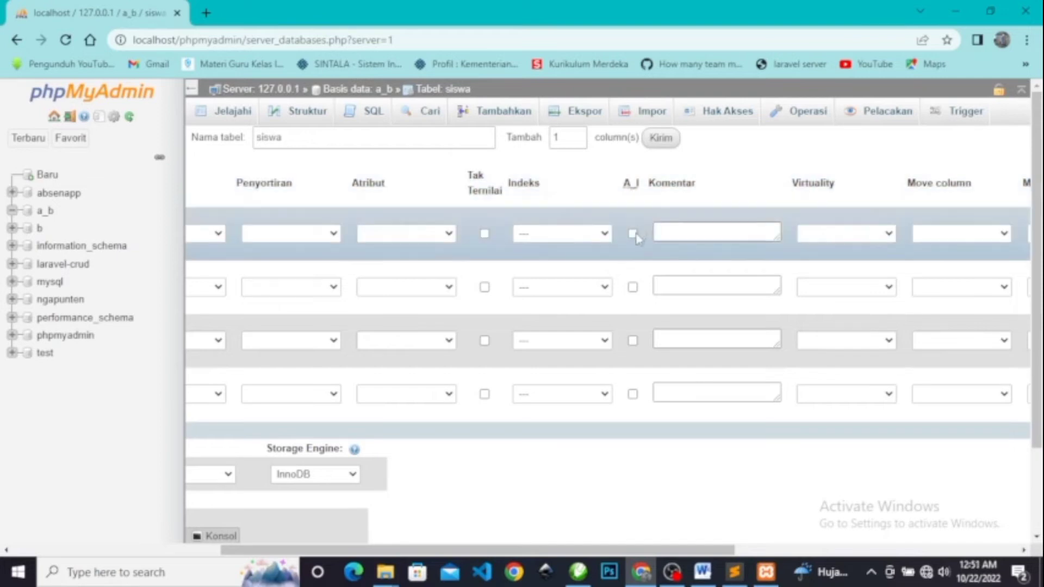
click(632, 233)
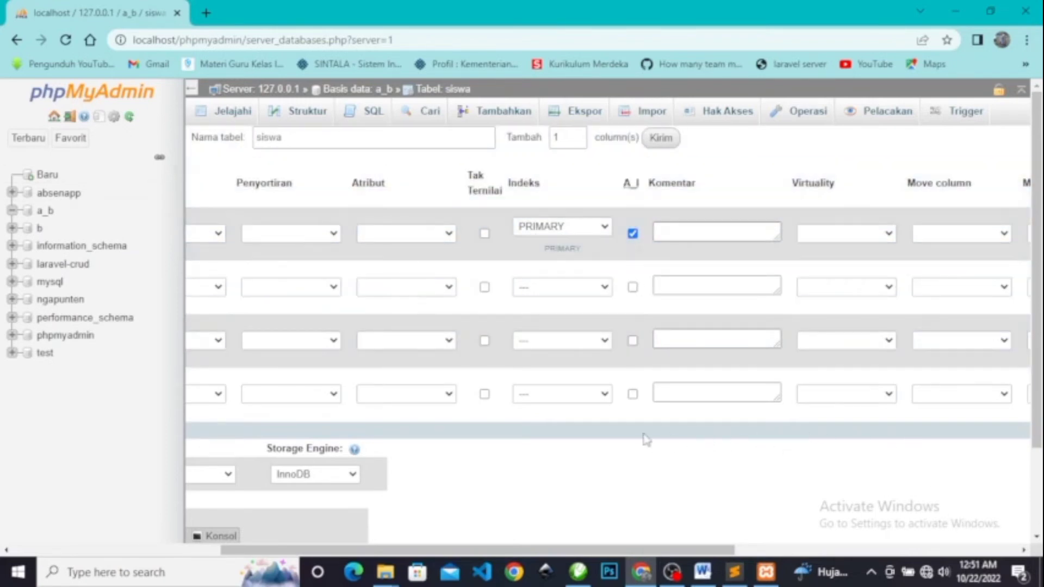
drag(723, 550, 451, 553)
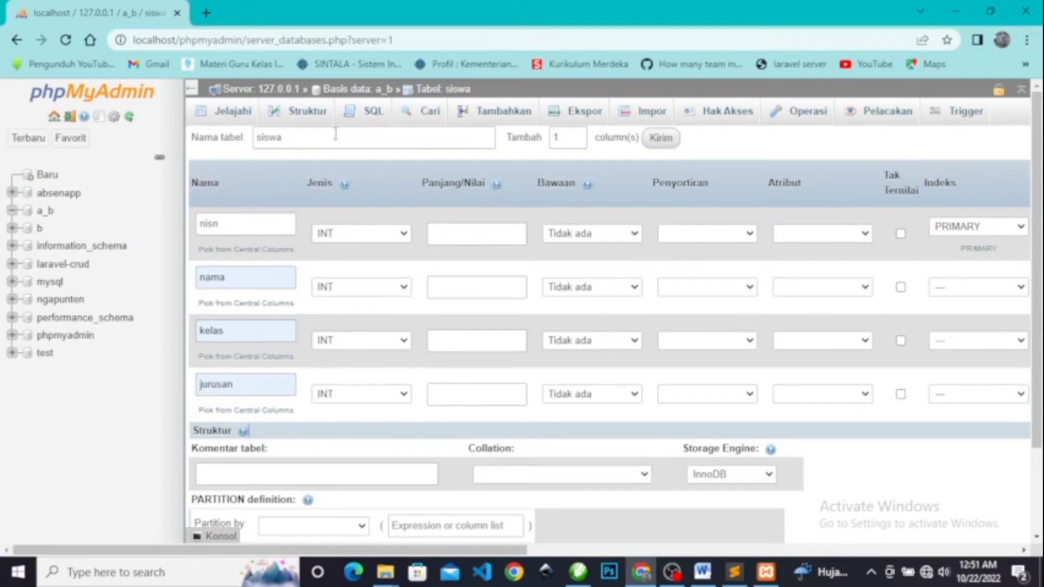
Keep the nisn column's type as INT and set its length to 100.
click(402, 234)
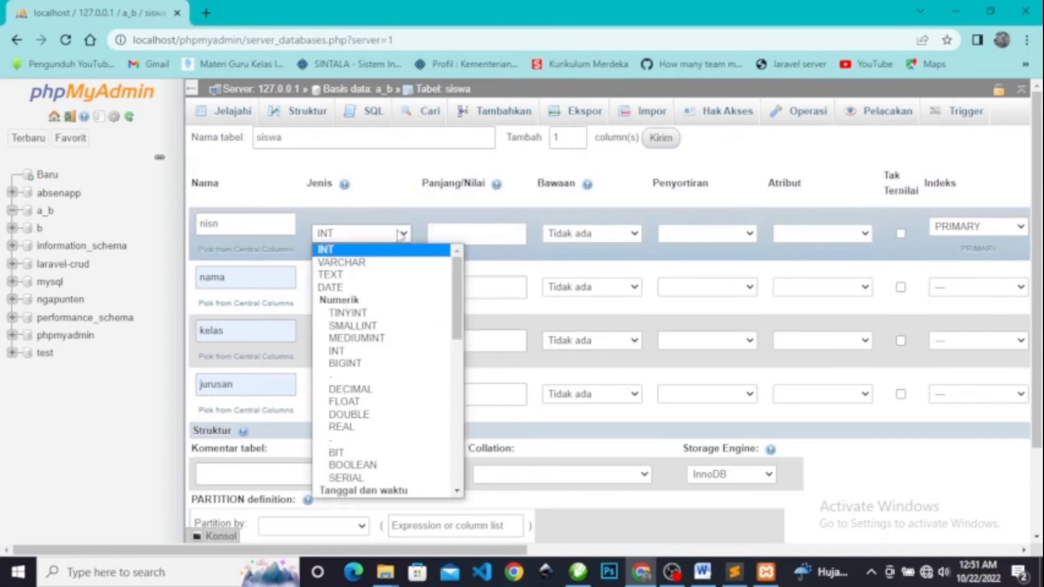
click(401, 234)
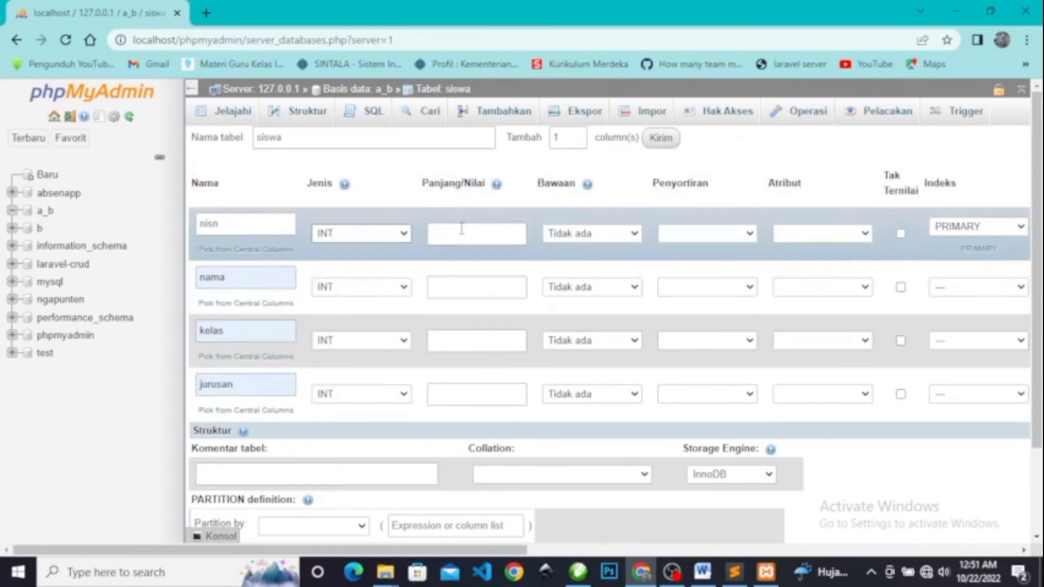
click(462, 232)
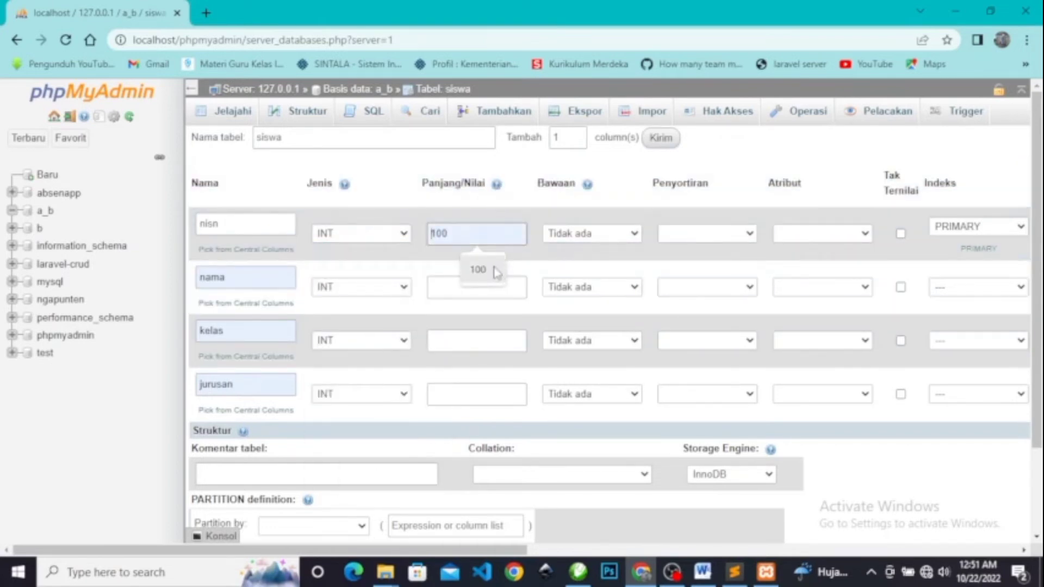
click(496, 270)
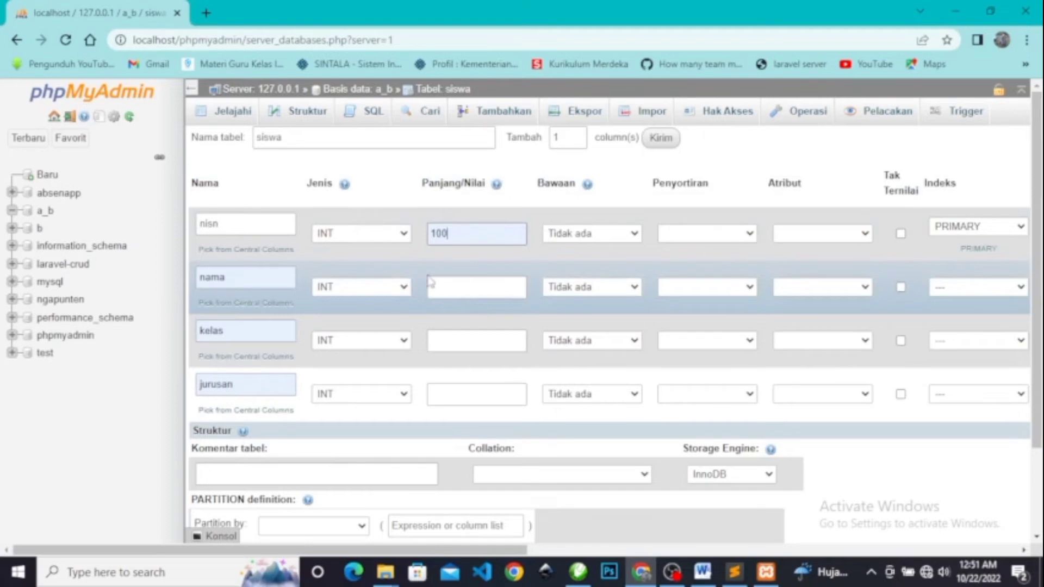
Set the nama column's type to VARCHAR with a length of 100.
click(402, 287)
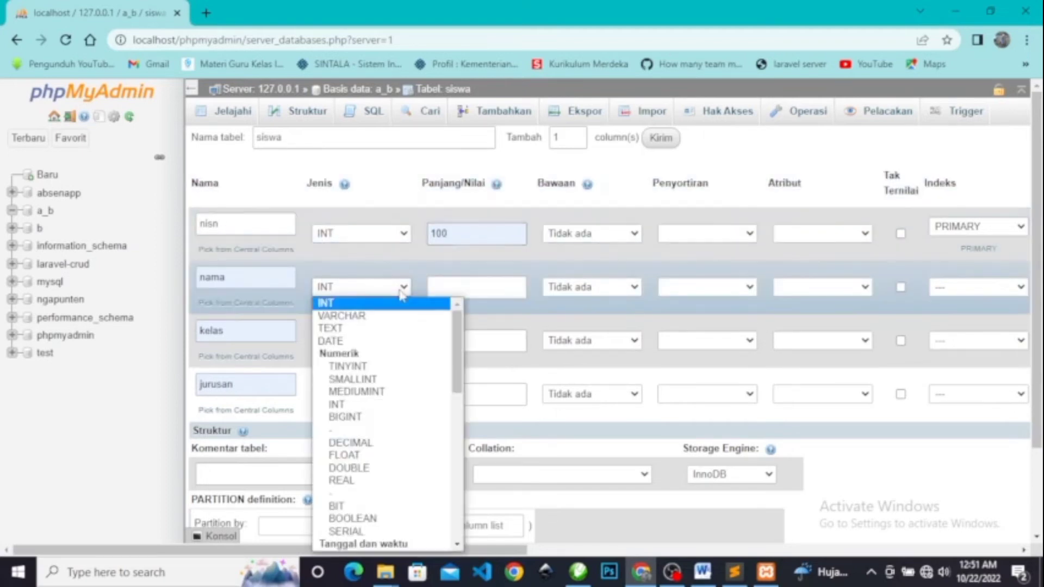
click(365, 317)
click(498, 287)
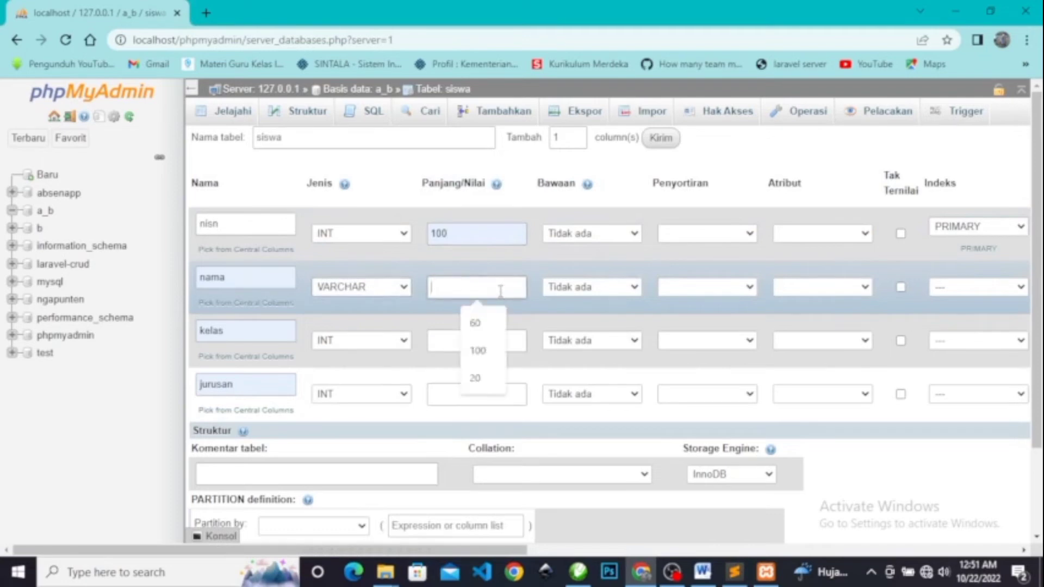
click(497, 349)
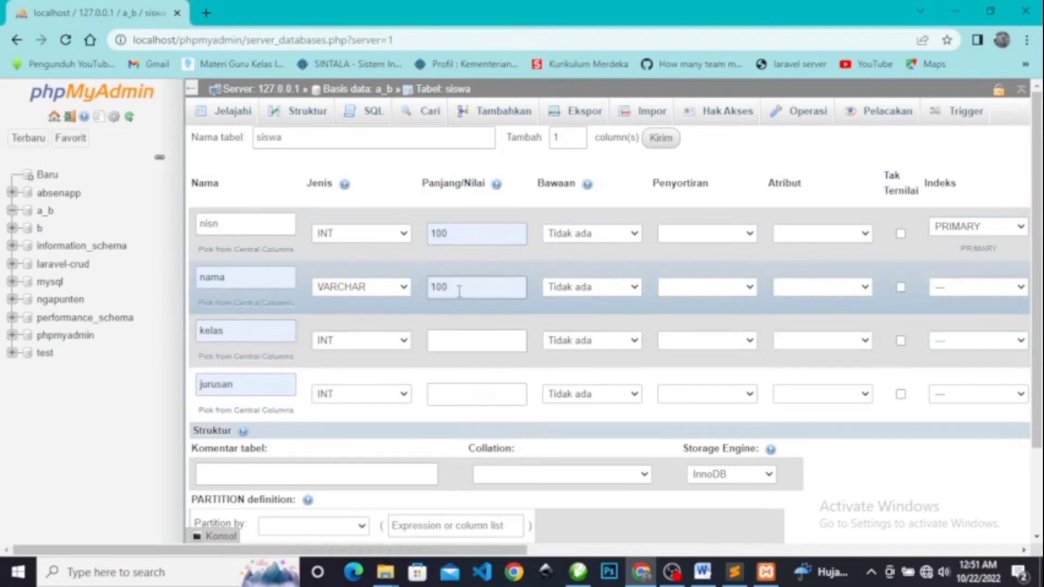
Set the kelas and jurusan columns to type TEXT, with length 60 for kelas and 20 for jurusan.
click(395, 341)
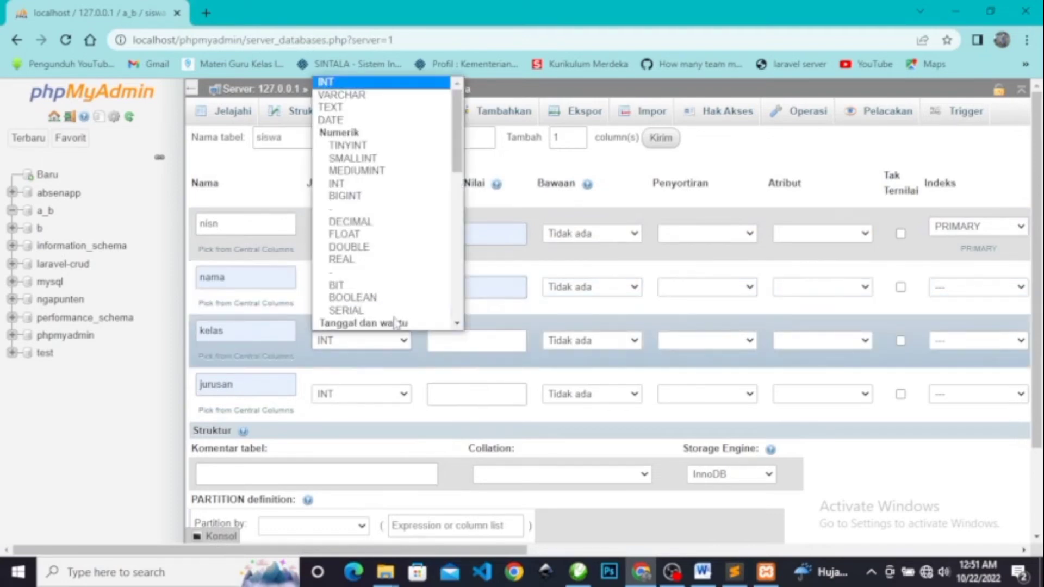
click(348, 107)
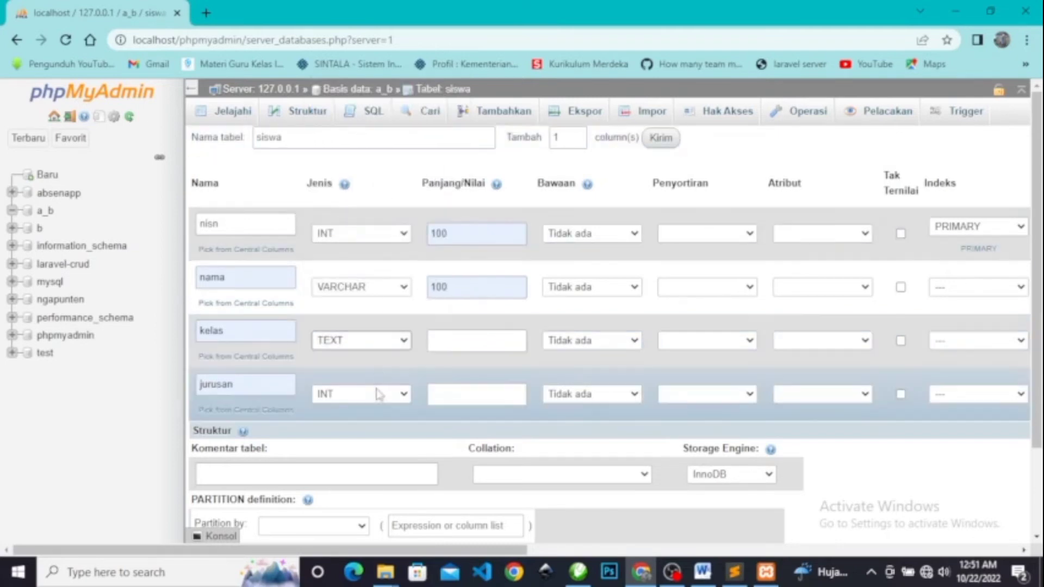
click(379, 395)
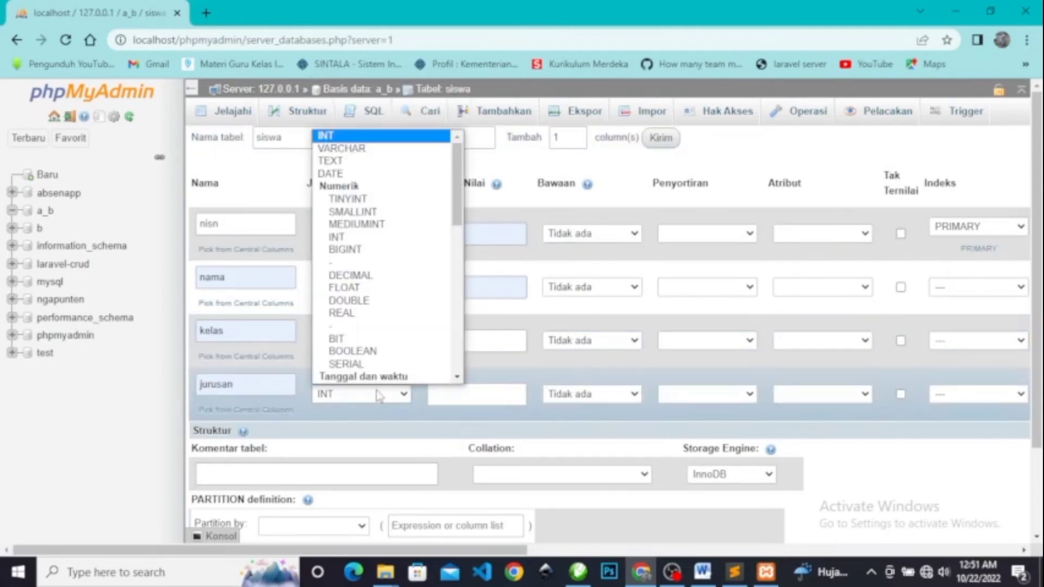
click(351, 161)
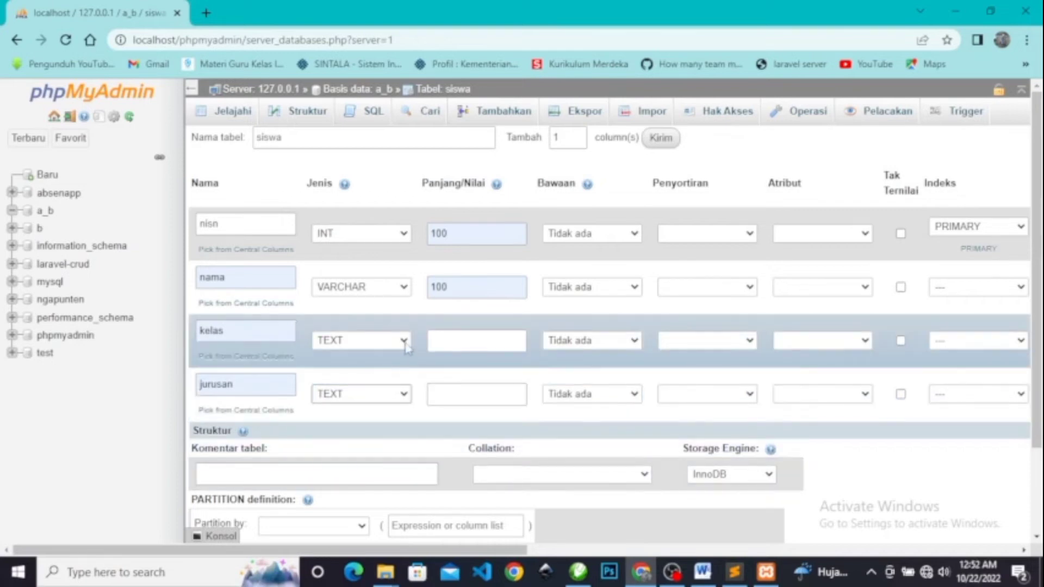
click(489, 340)
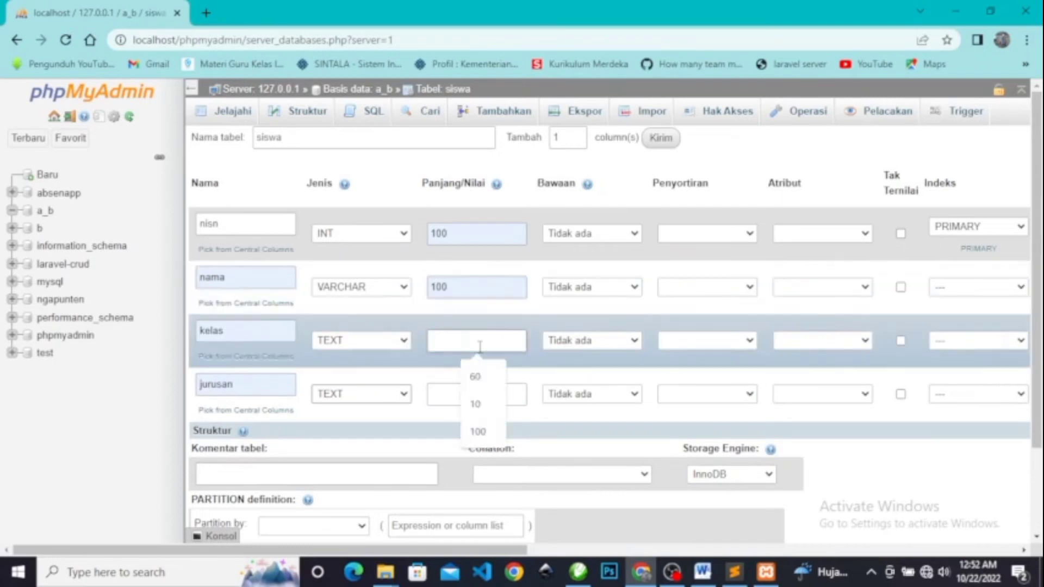
click(478, 378)
click(478, 395)
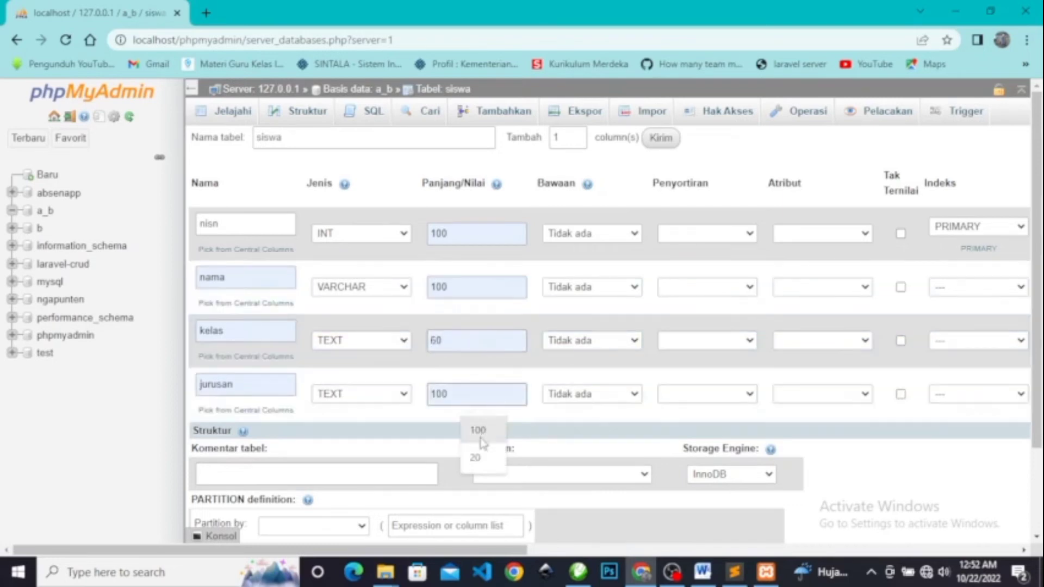
click(476, 456)
Review the remaining column attributes and save the siswa table definition to create the table.
scroll(459, 381, down, 2)
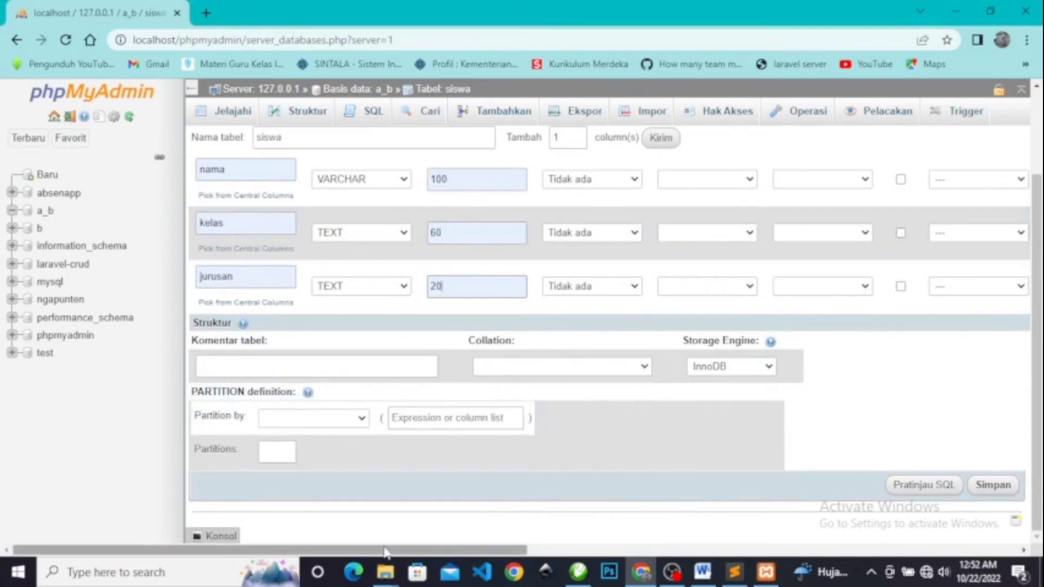
mouse_move(386, 549)
mouse_down()
mouse_move(713, 559)
mouse_move(372, 559)
mouse_up()
scroll(561, 309, up, 3)
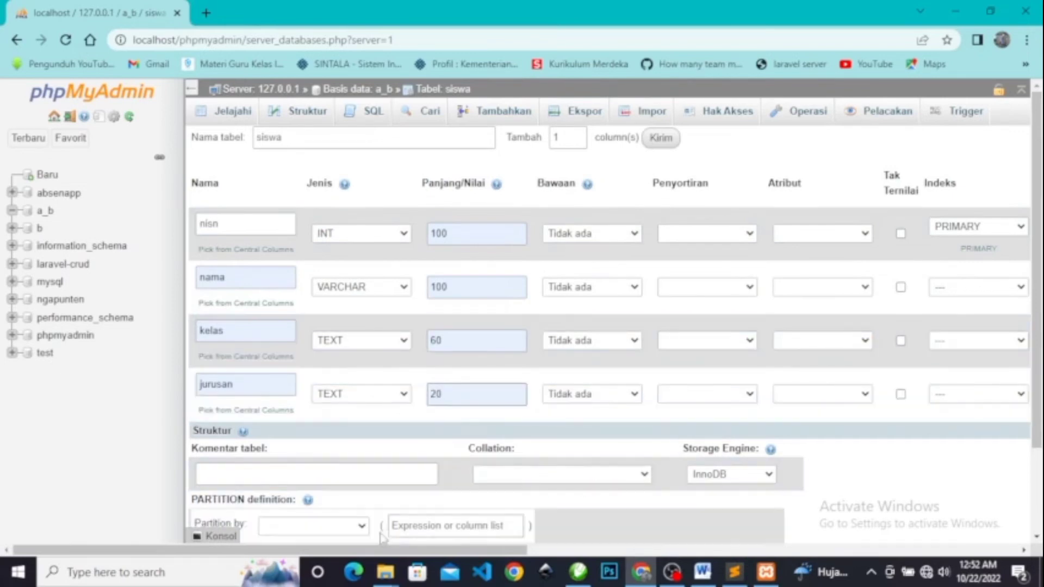
drag(367, 552, 868, 567)
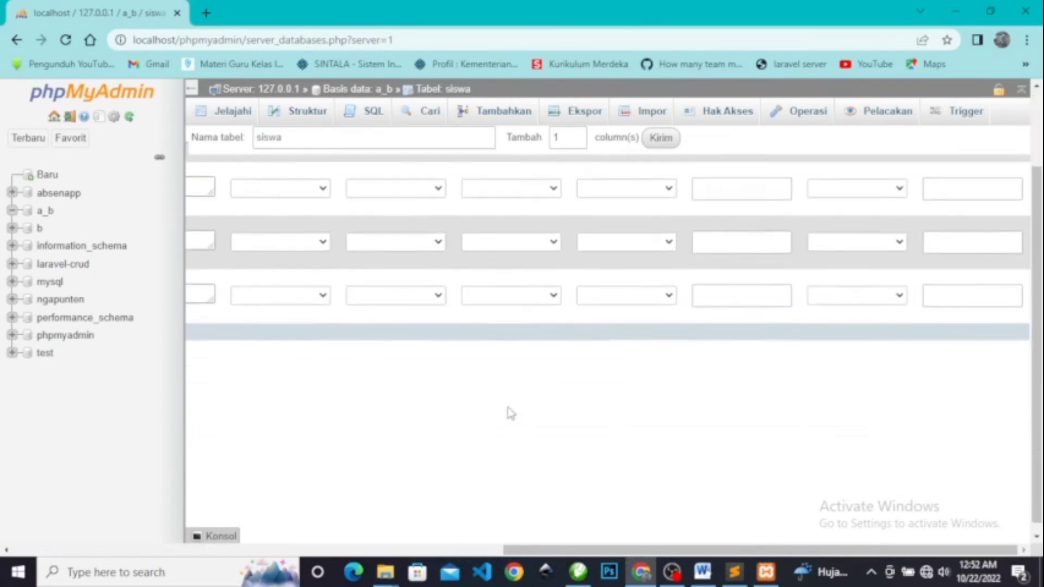
scroll(508, 459, down, 2)
drag(731, 550, 321, 546)
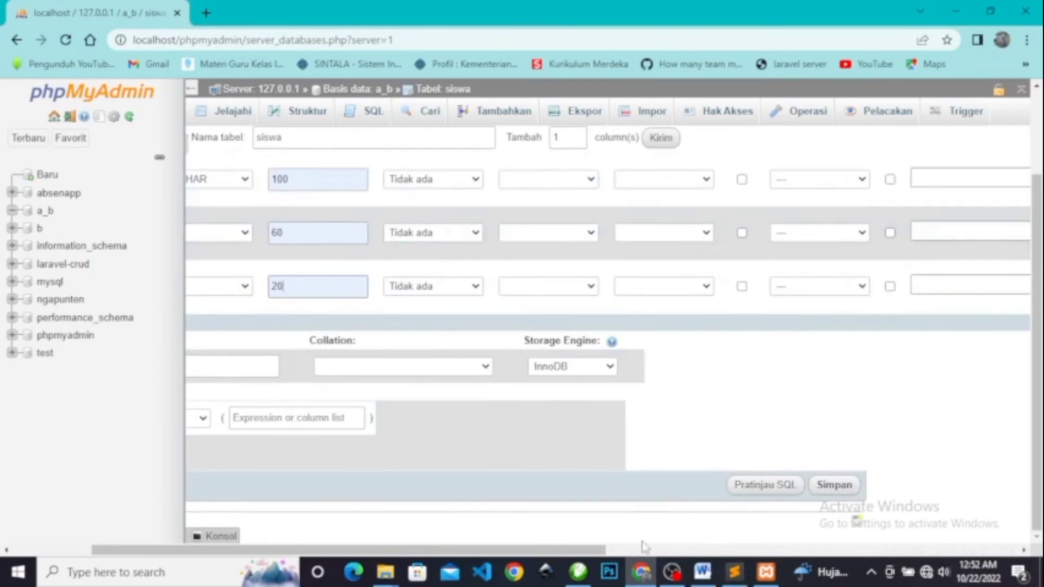
drag(593, 554, 650, 553)
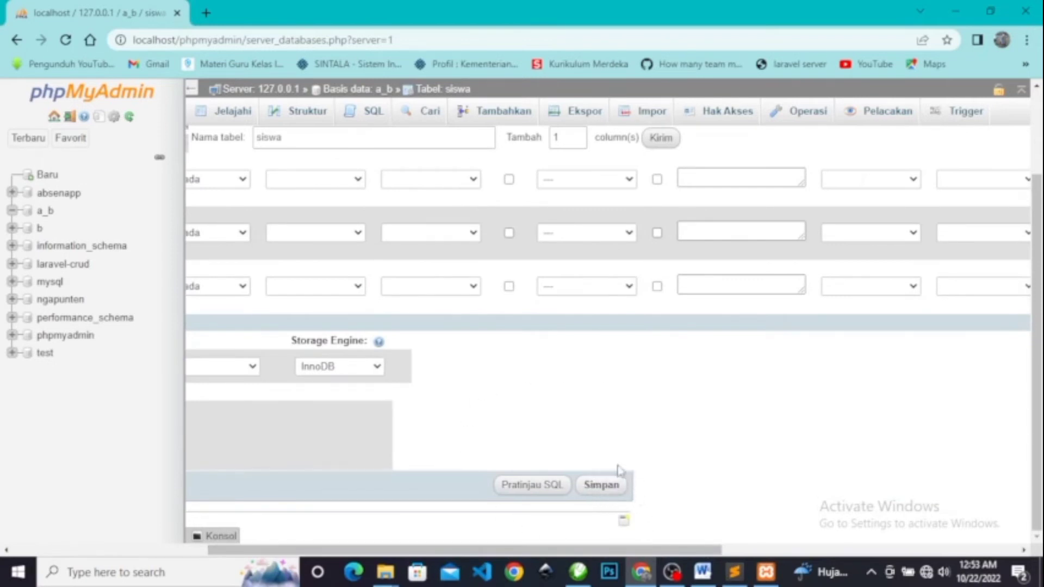
click(601, 486)
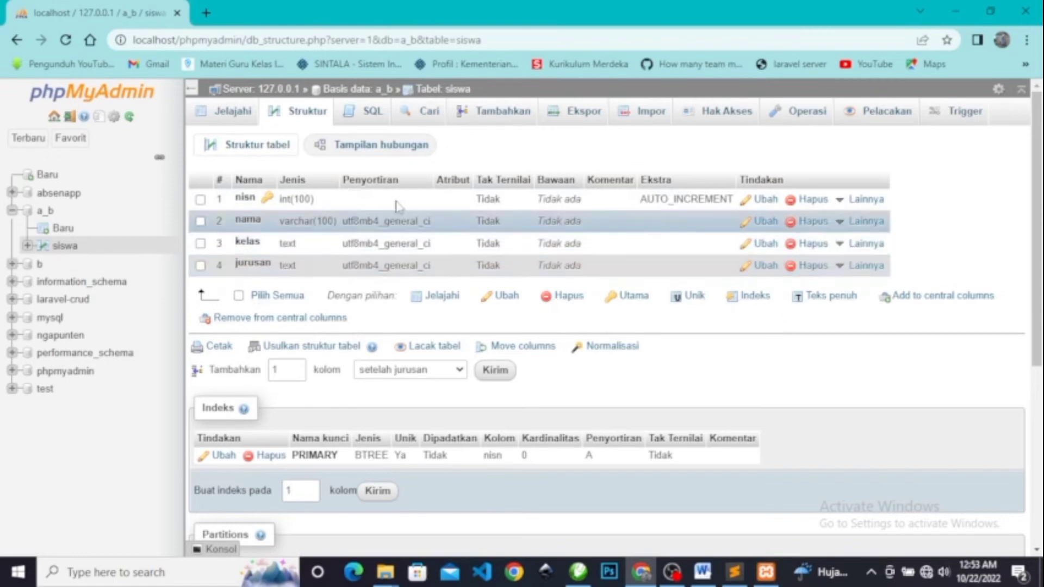
Rename the siswa table's jurusan column to jenis_kelamin and save the change.
click(764, 270)
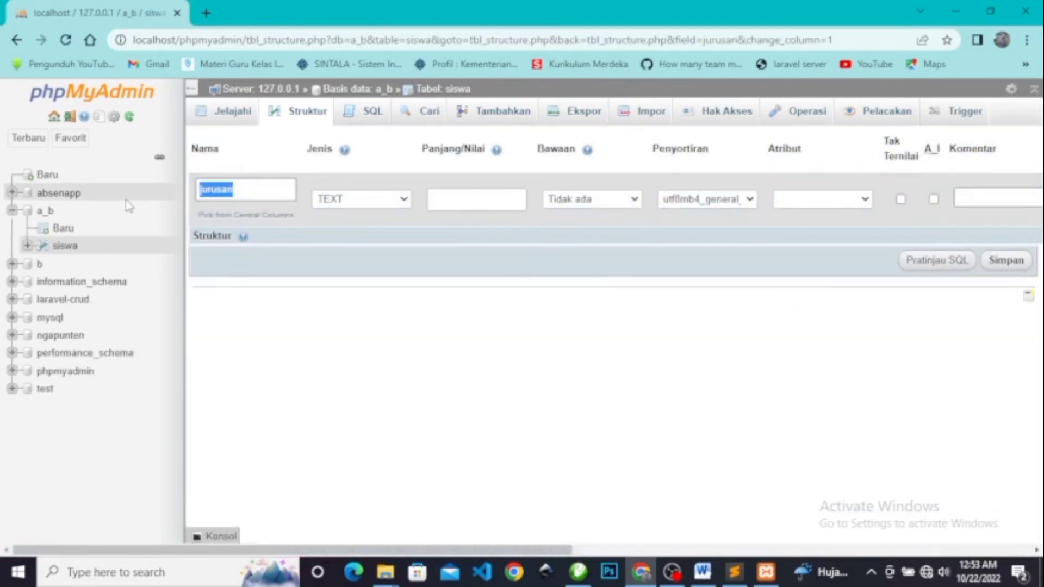
key(BackSpace)
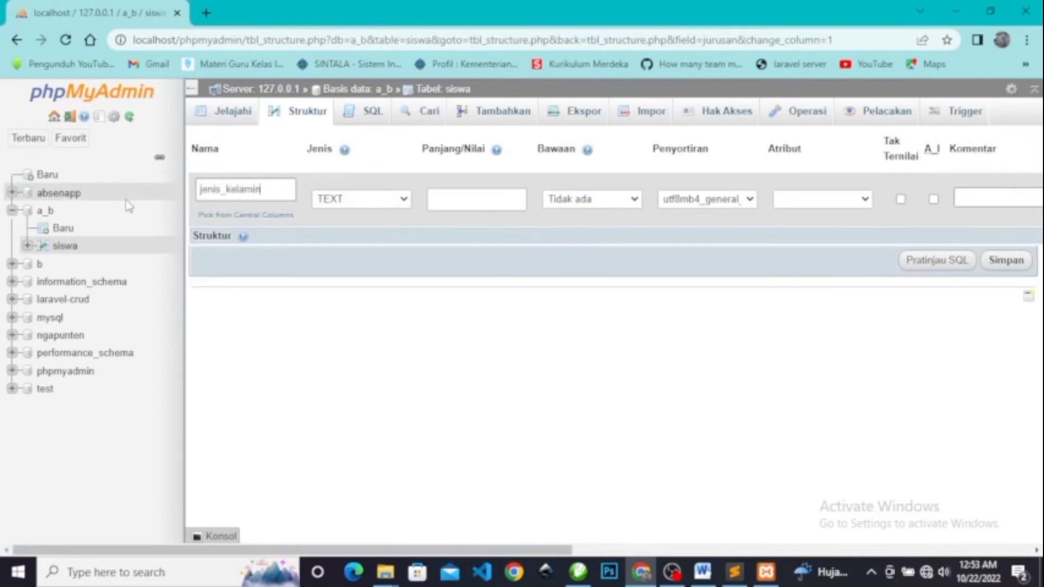
click(1000, 261)
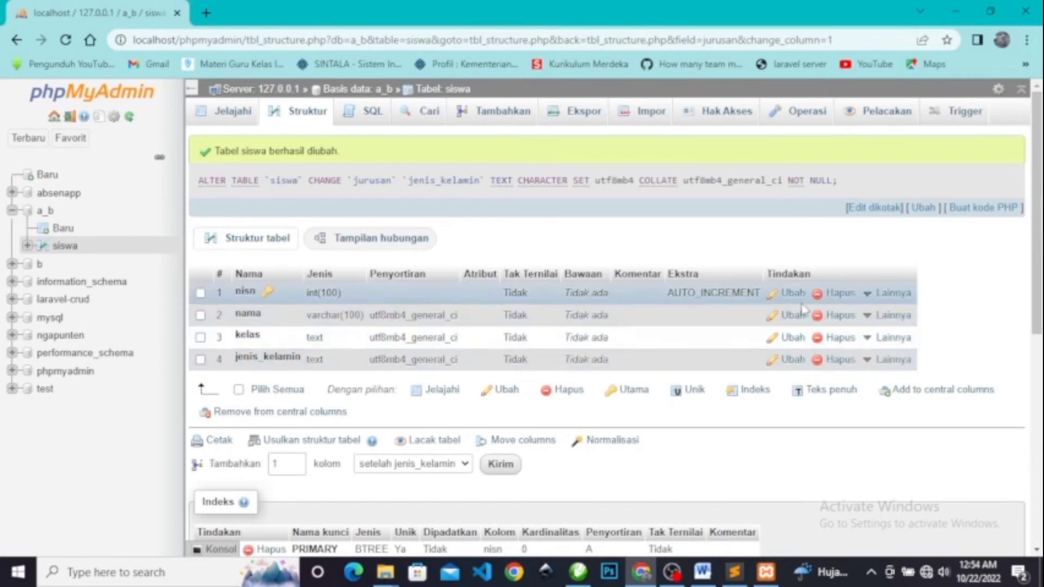
Delete the jenis_kelamin column from the siswa table and confirm the removal.
mouse_move(886, 293)
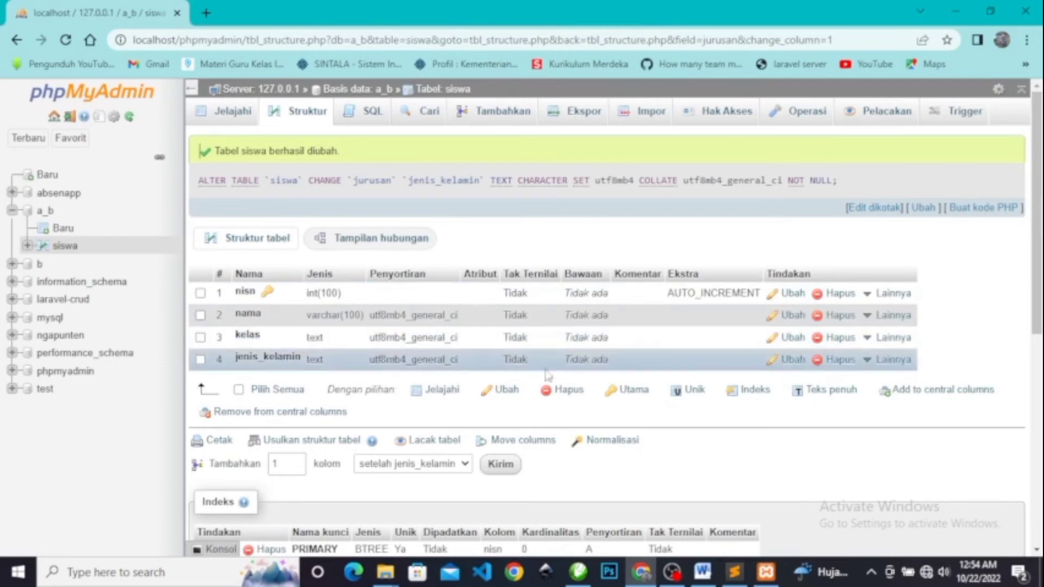
click(840, 360)
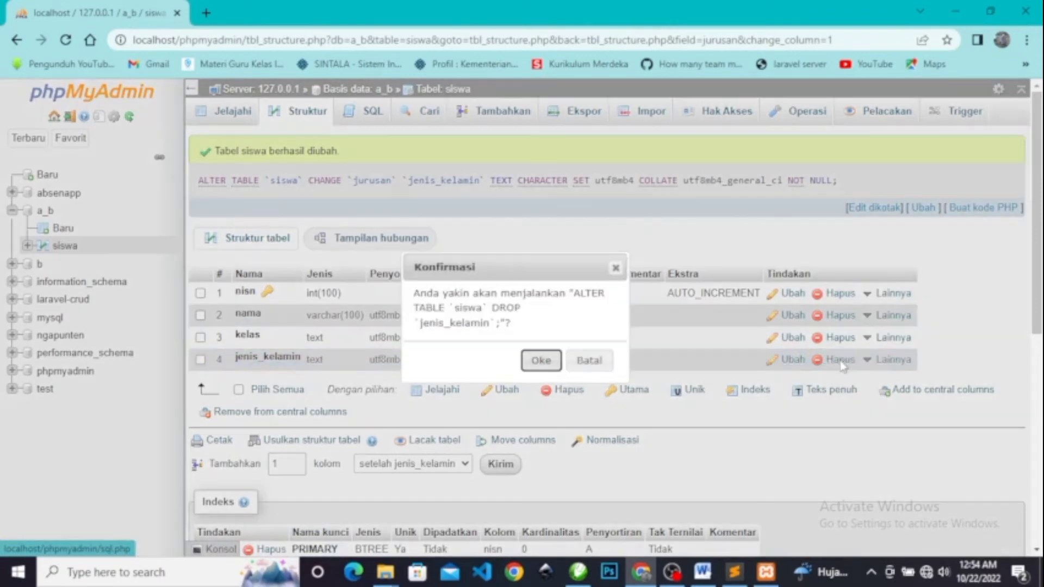
click(540, 362)
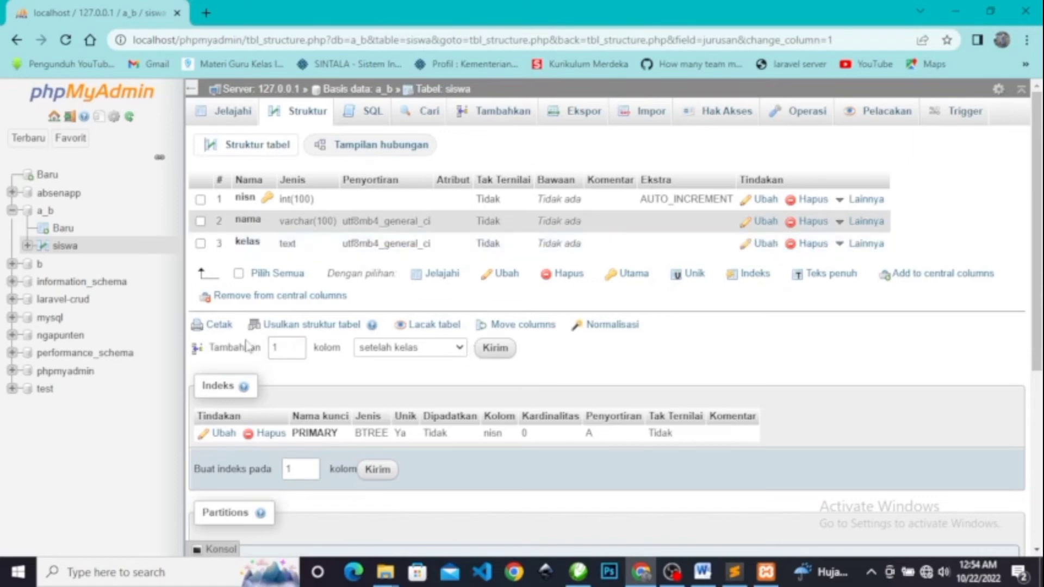
Add one column after kelas named jurusan, with type TEXT and length 100, and save it.
click(495, 351)
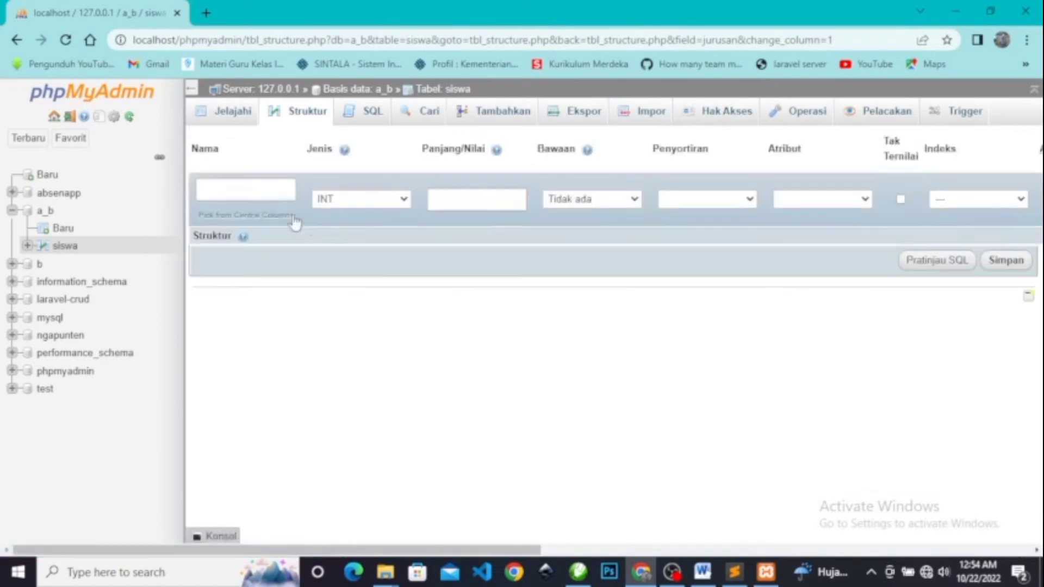
click(259, 190)
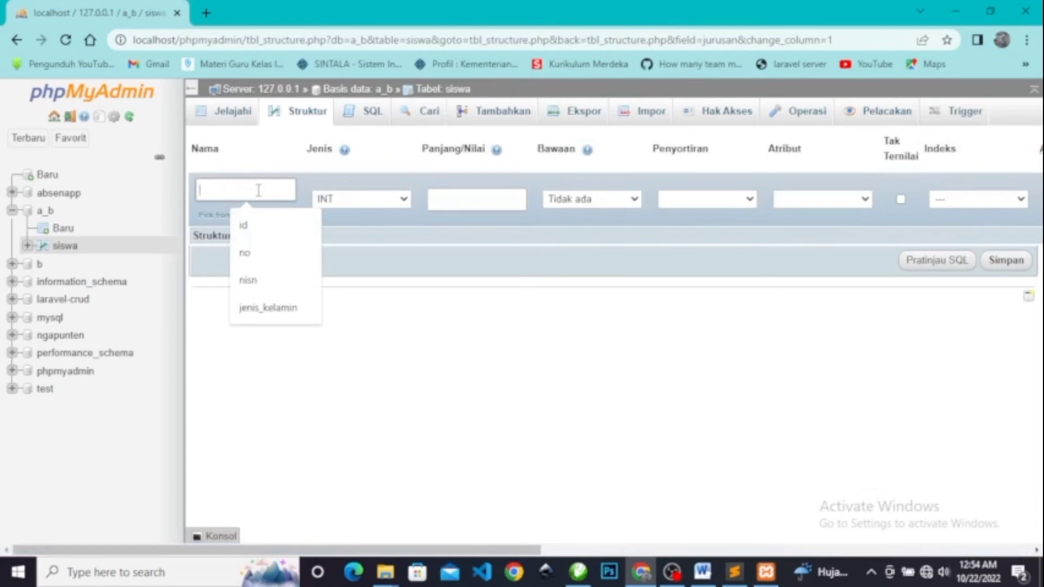
text(jurusan)
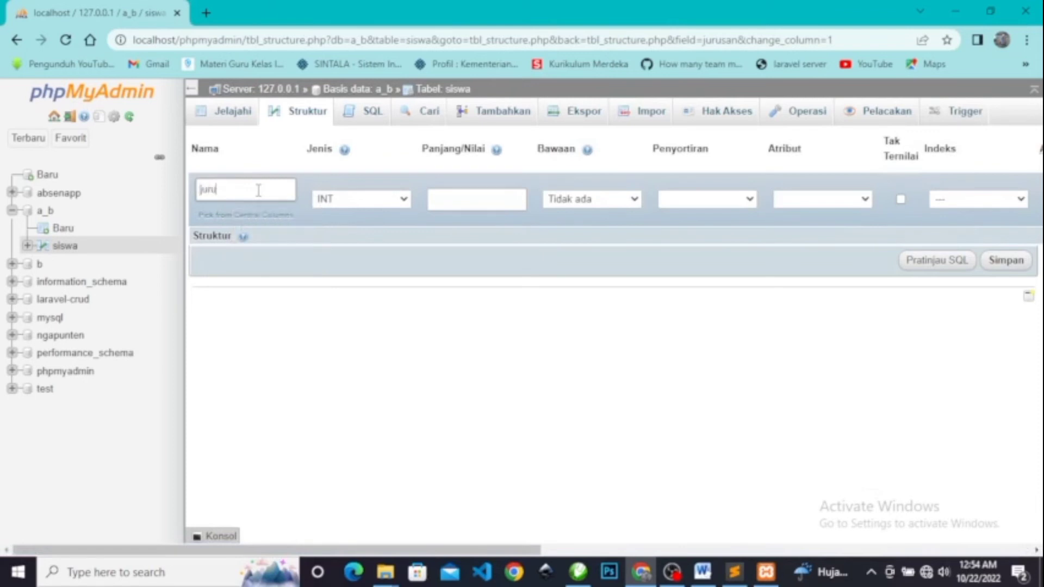
click(394, 199)
click(368, 242)
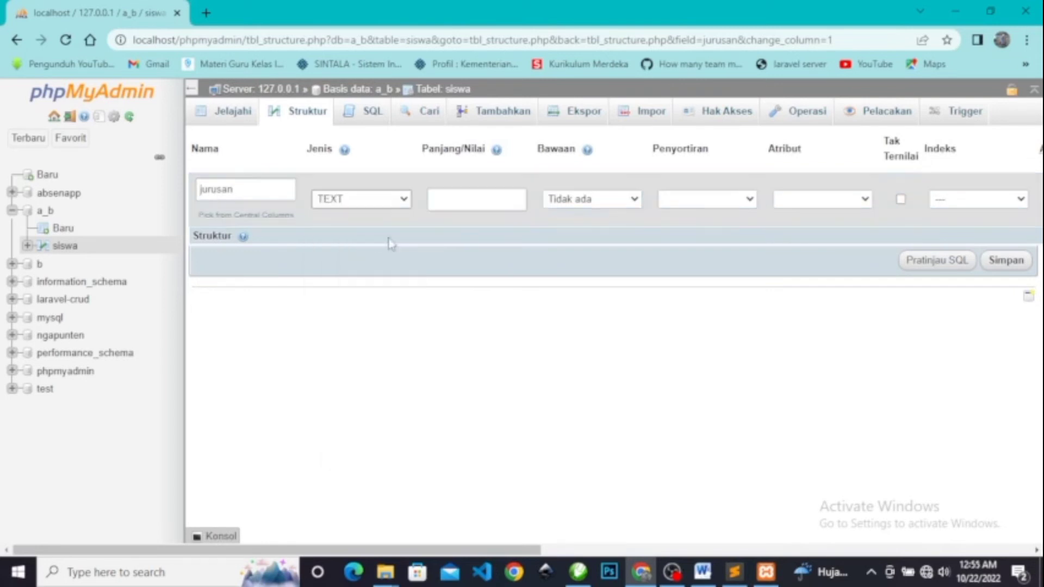
click(492, 197)
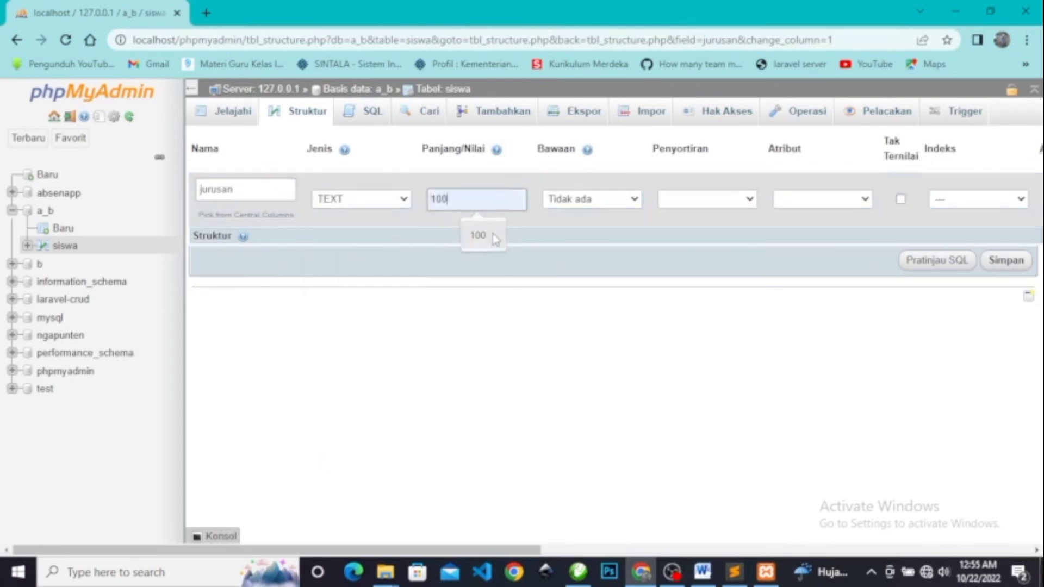
click(492, 235)
click(1000, 261)
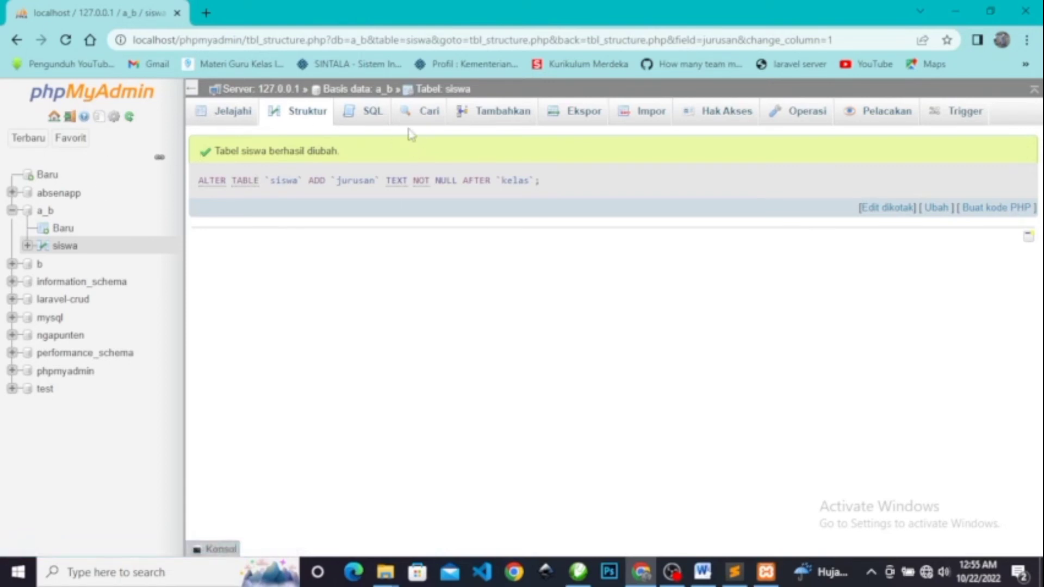
Fill the first new siswa row with the student's name, kelas X and jurusan Rekayasa Perangkat Lunak, leaving nisn empty.
click(240, 117)
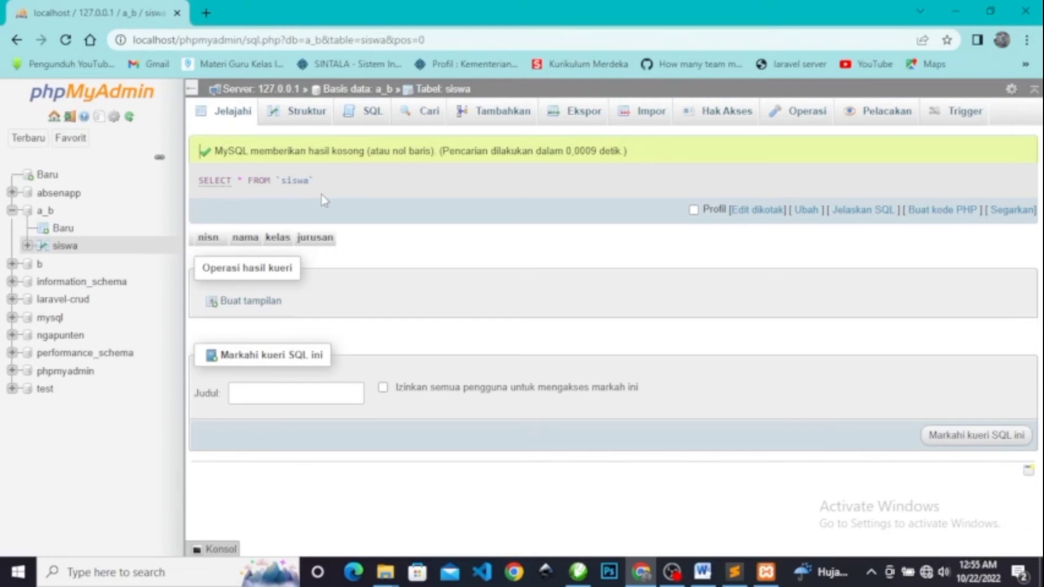
click(505, 111)
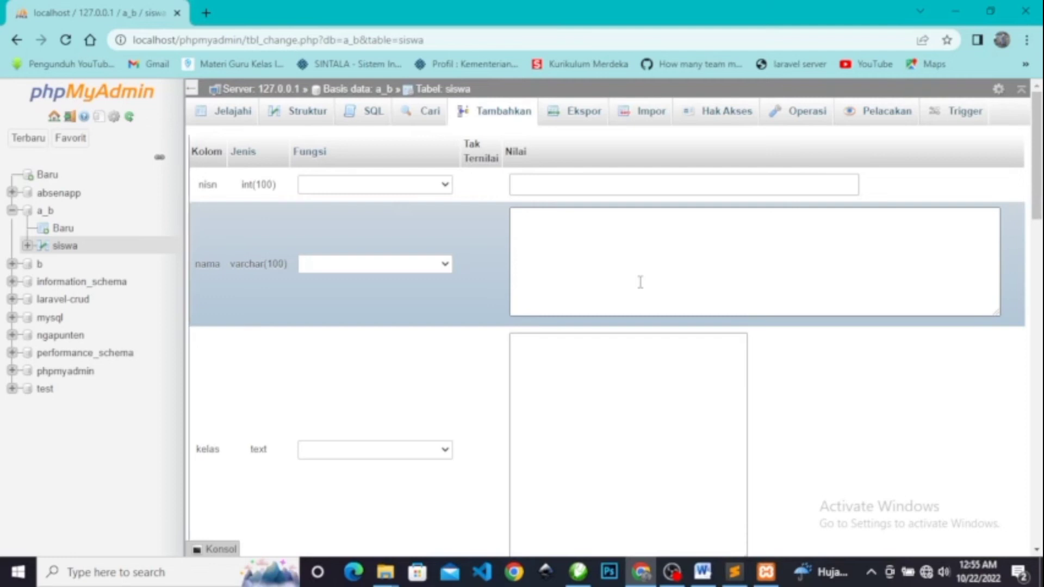
click(641, 281)
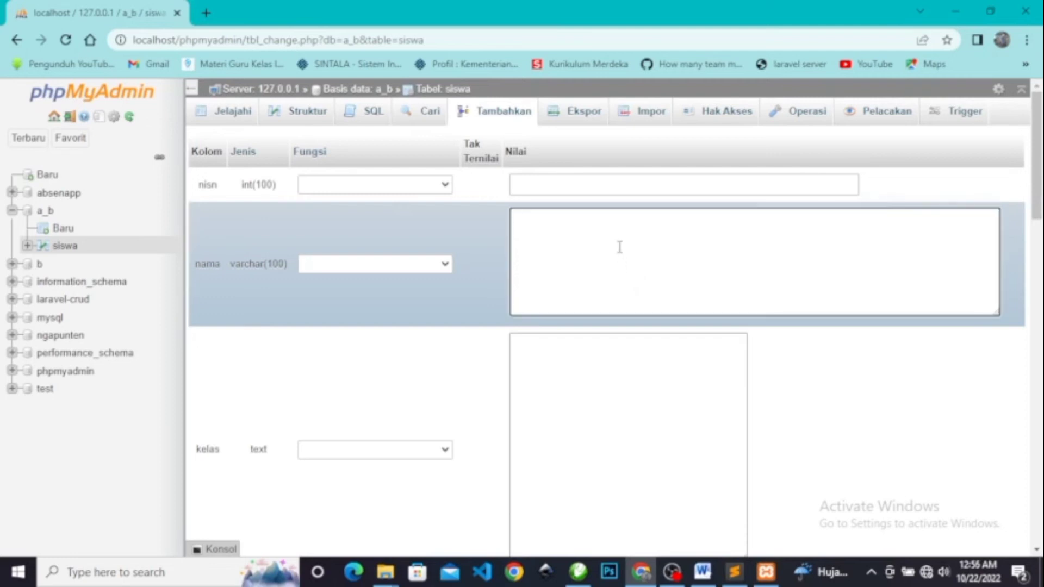
text(yatno)
scroll(627, 245, down, 3)
click(600, 244)
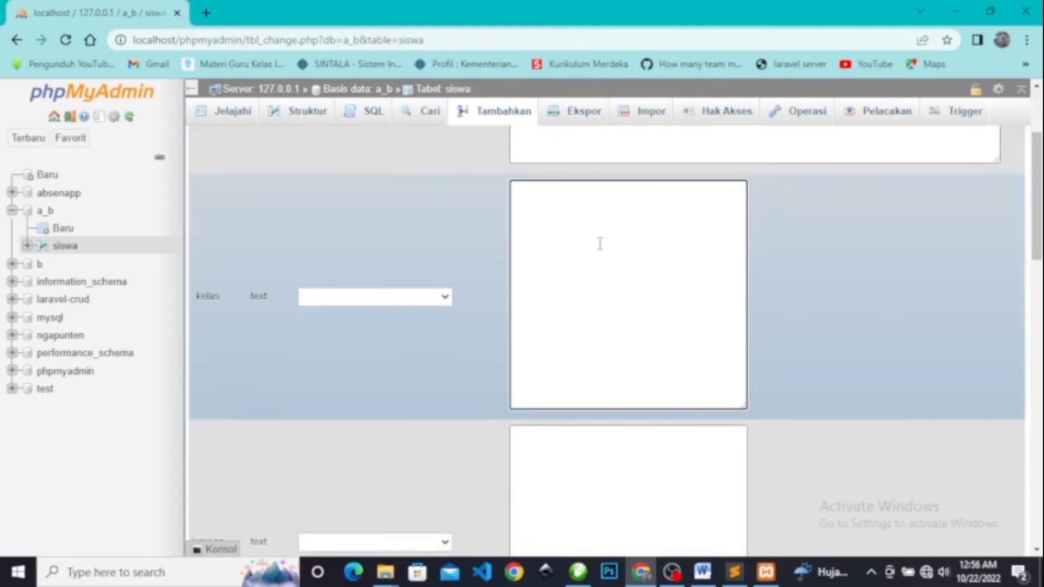
text(x)
scroll(600, 244, down, 5)
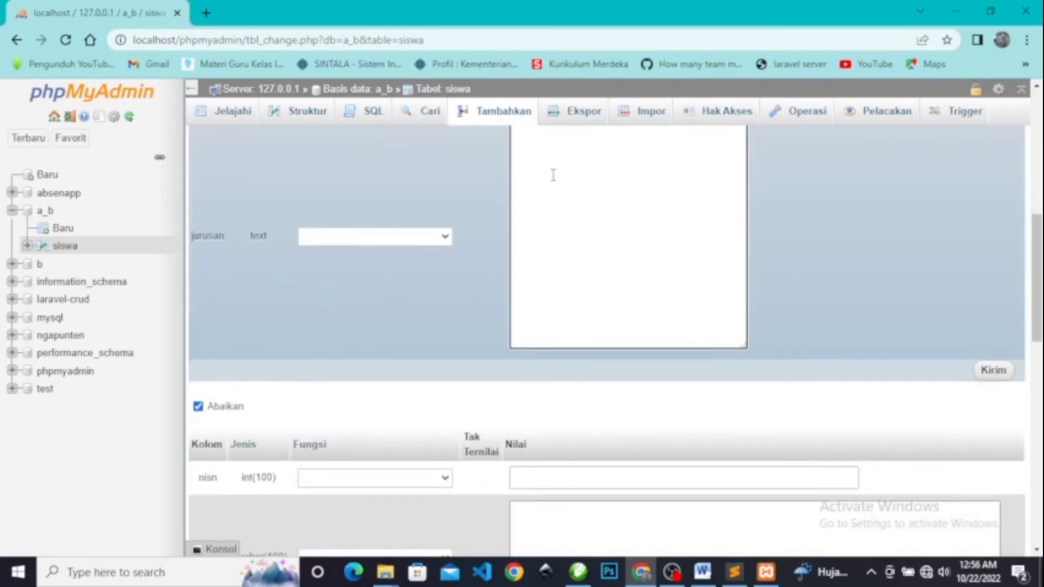
click(553, 175)
text(Rekayasa Perangkat Lunak)
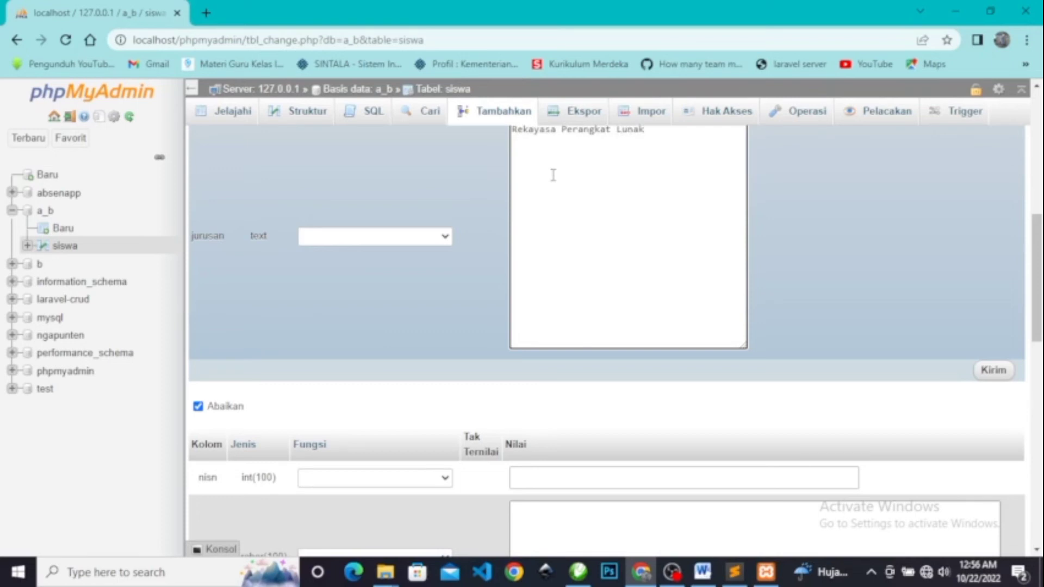
Change the kelas value of the first new row to X A.
scroll(553, 176, up, 7)
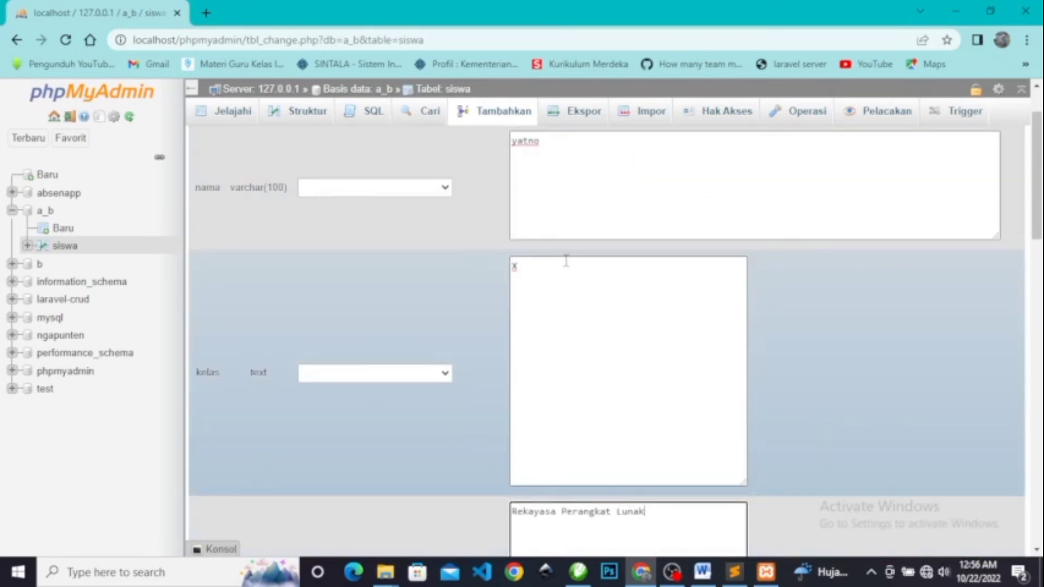
click(563, 278)
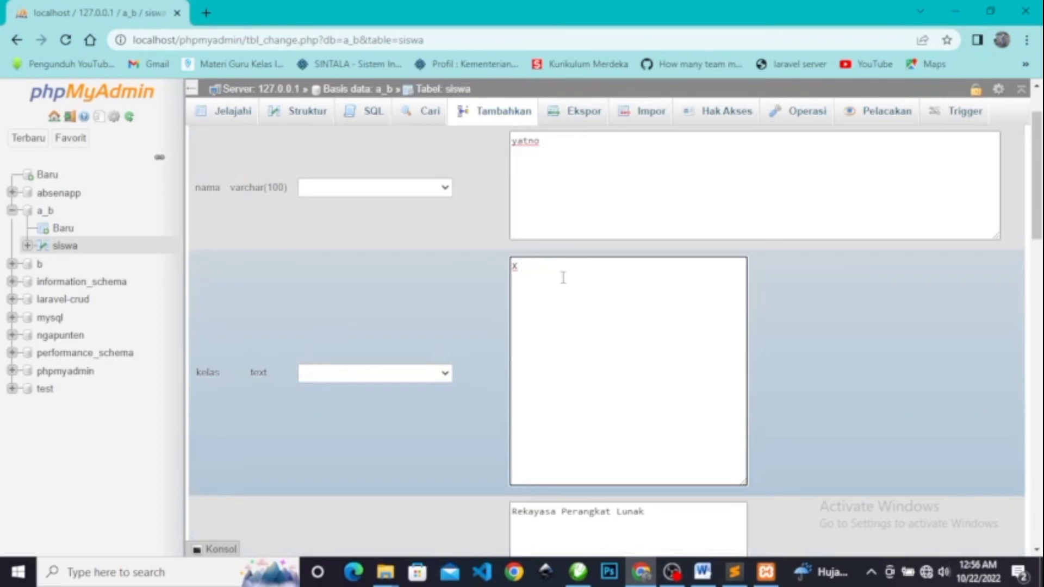
text(A)
Fill the second row with the same student name, kelas X A and jurusan Rekayasa Perangkat Lunak, and submit both rows.
scroll(564, 278, down, 10)
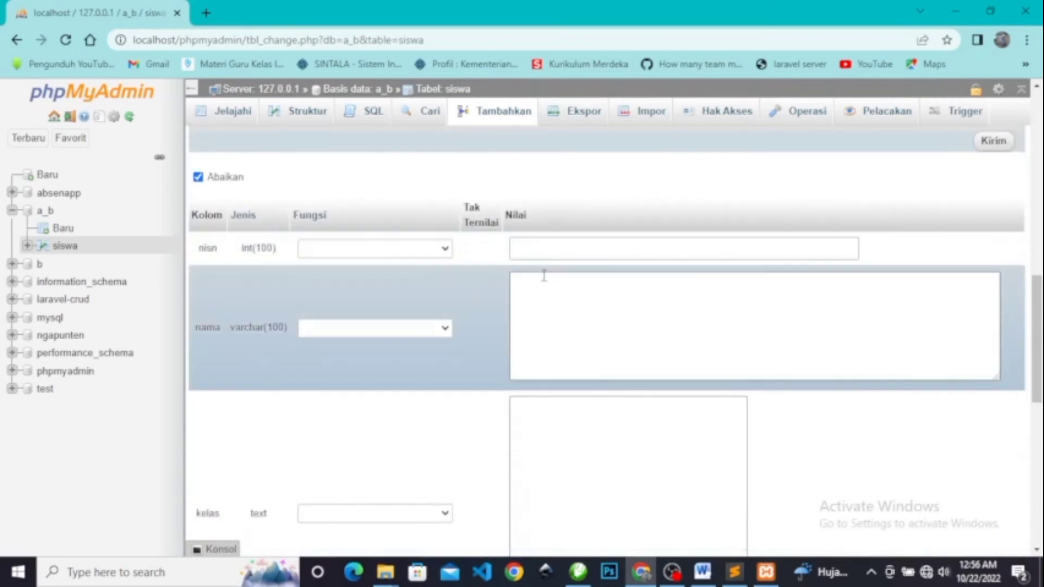
click(559, 305)
text(yat)
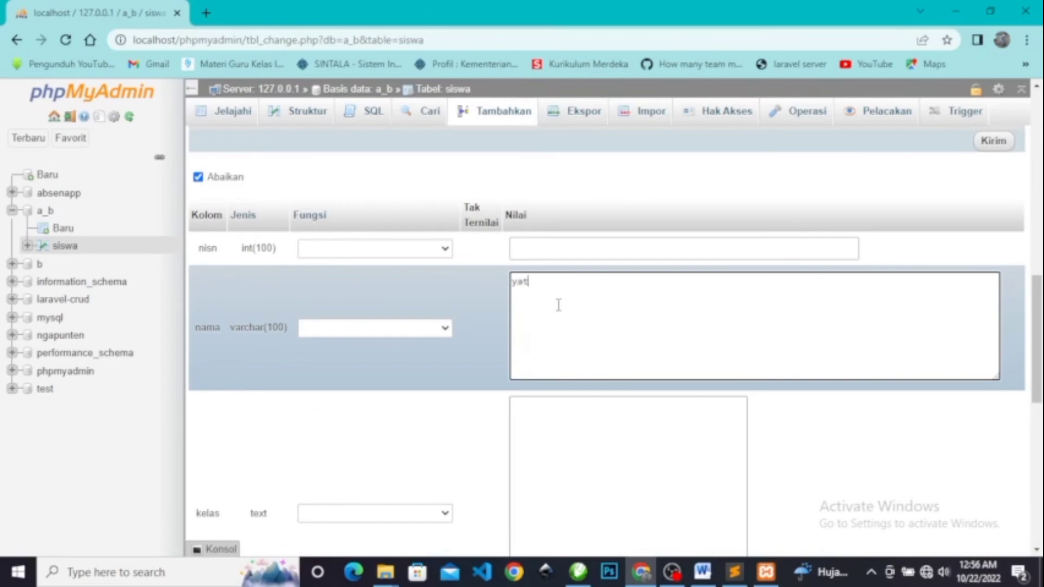
text(no)
scroll(558, 305, down, 4)
click(581, 229)
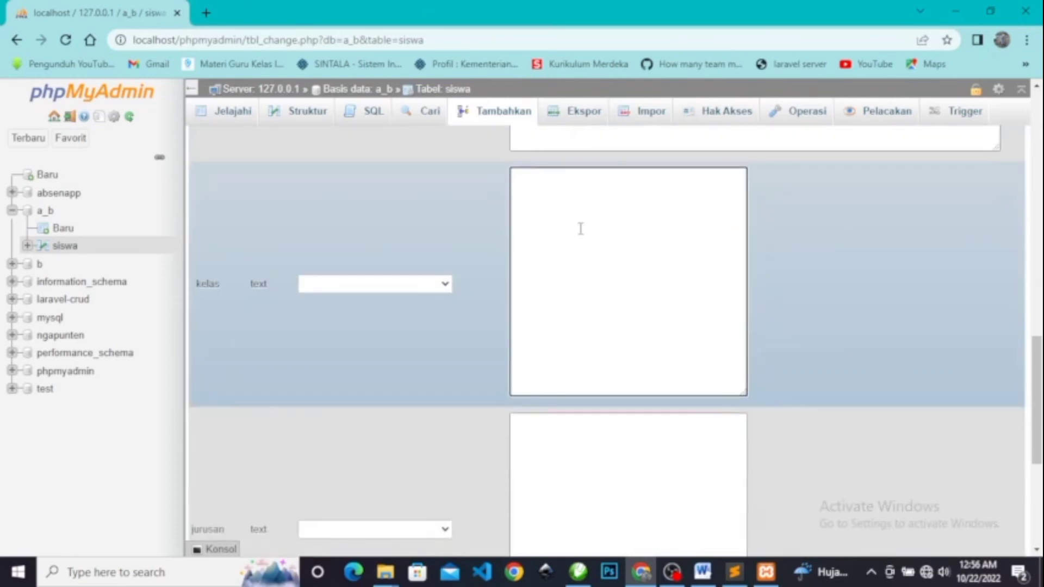
text(x a)
scroll(624, 308, down, 1)
click(563, 356)
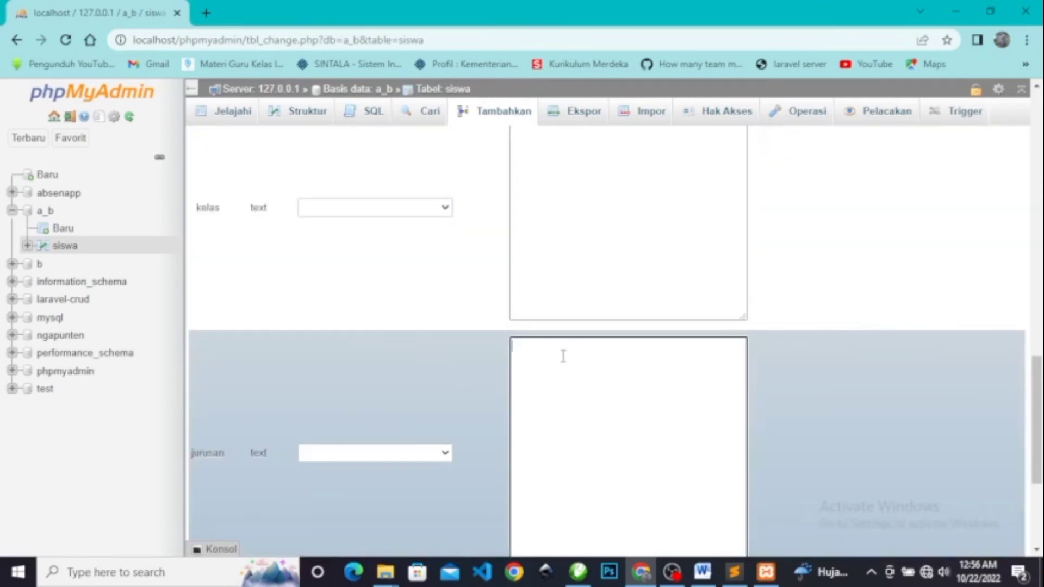
text(Rekayasa Perangkat Lunak)
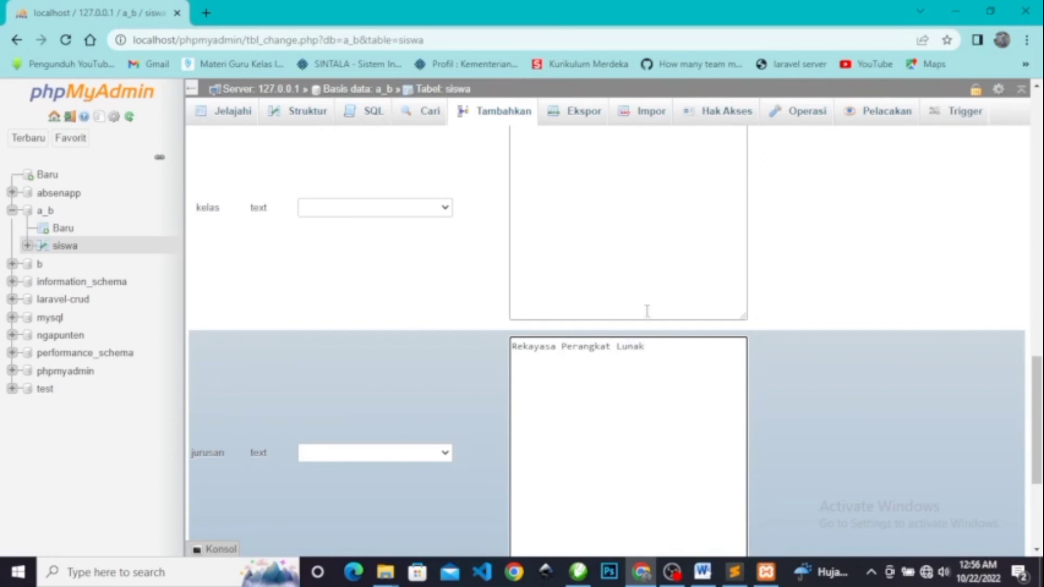
scroll(865, 377, down, 3)
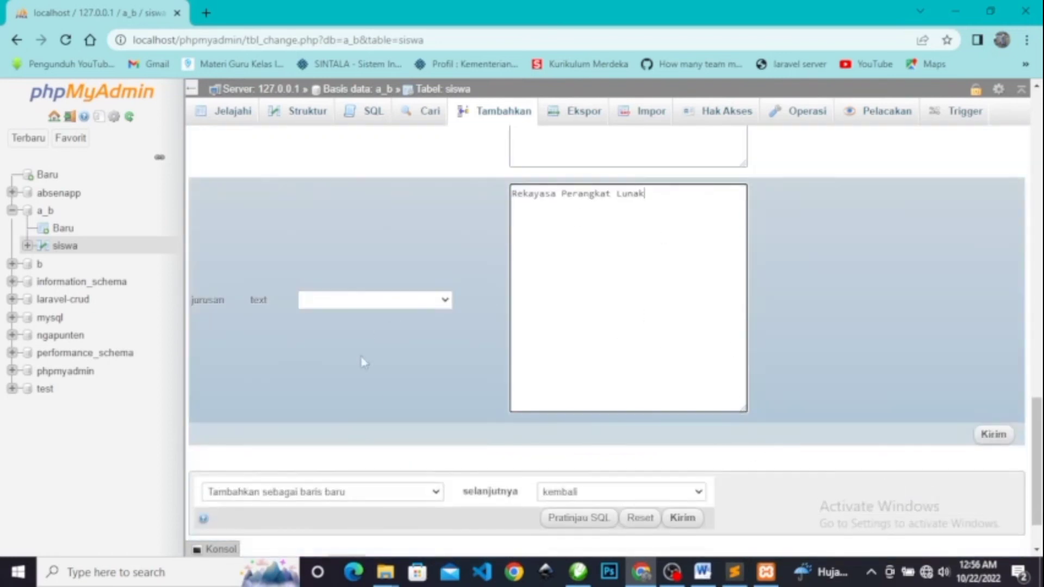
click(681, 519)
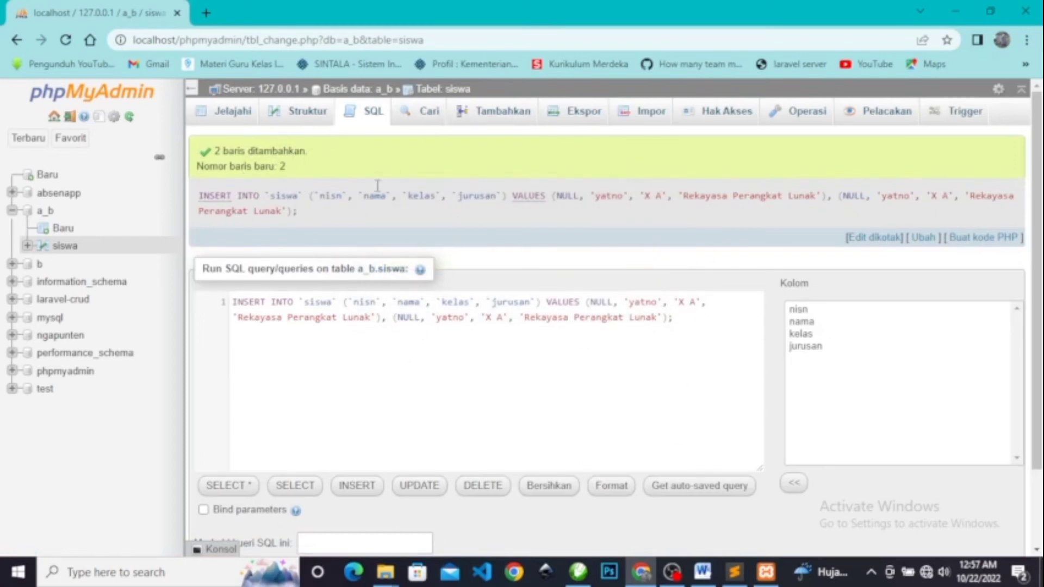
Browse the siswa table's records and delete the row with nisn 2, confirming the deletion.
click(244, 115)
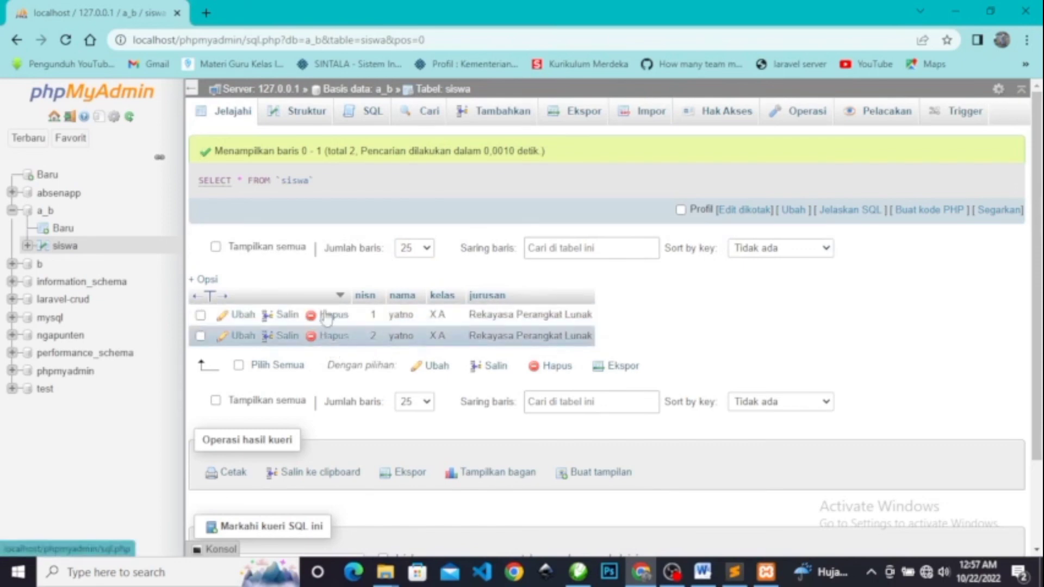
click(333, 343)
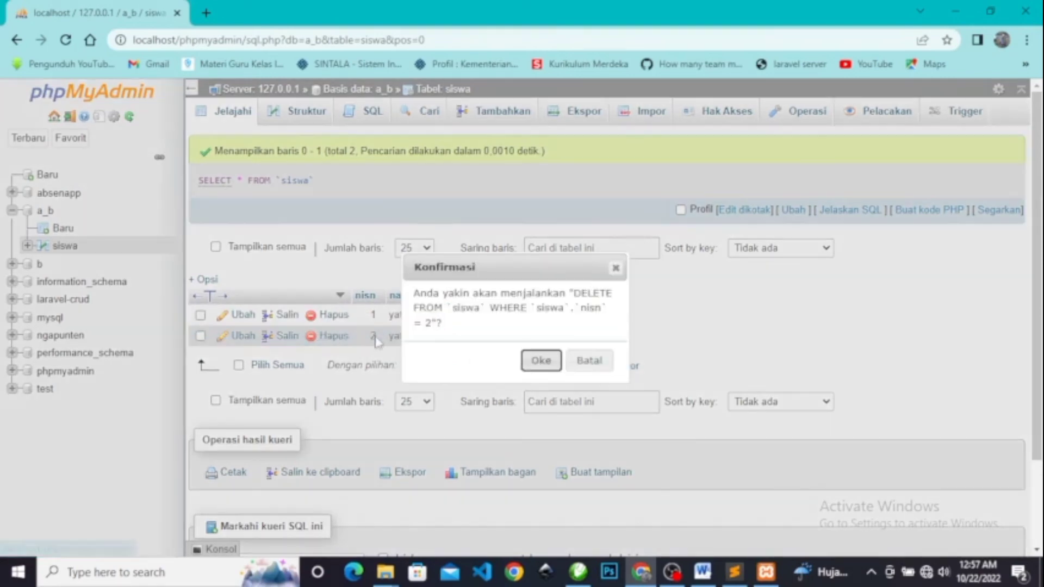
click(539, 361)
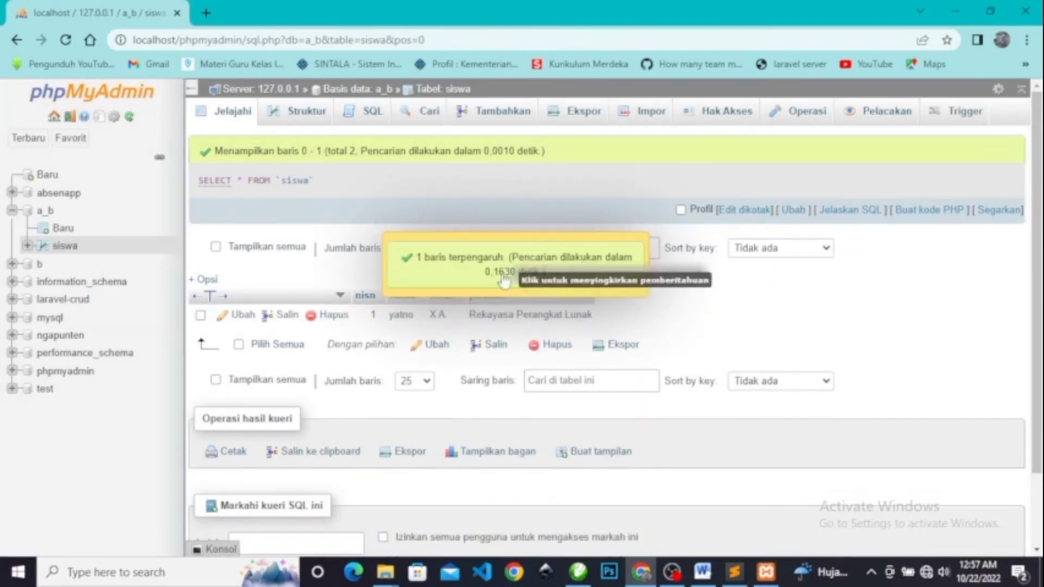
Insert another siswa record with the student's name, kelas X A and jurusan Rekayasa Perangkat Lunak, leaving nisn empty.
click(492, 120)
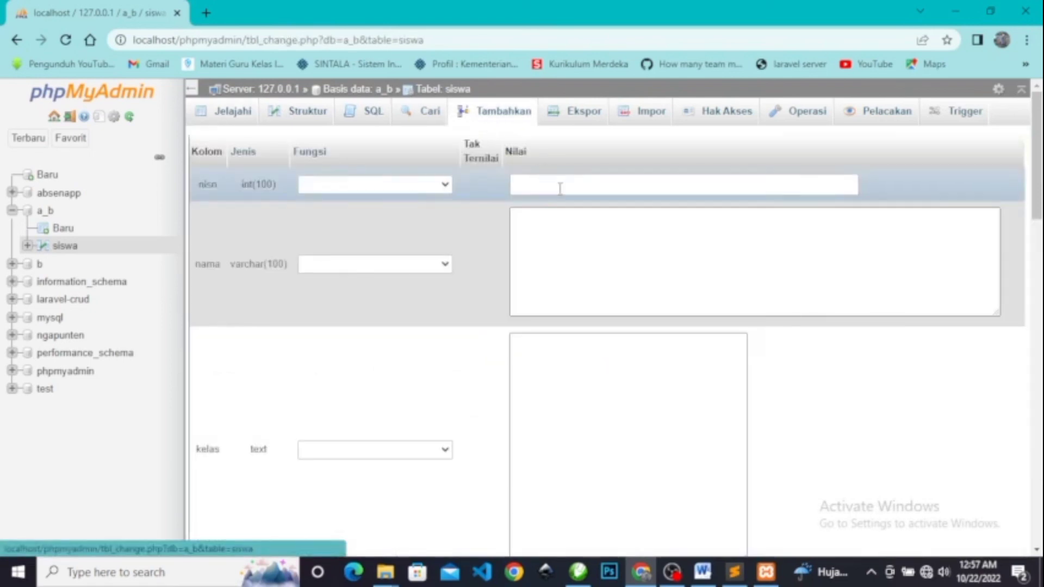
click(562, 236)
text(yatno)
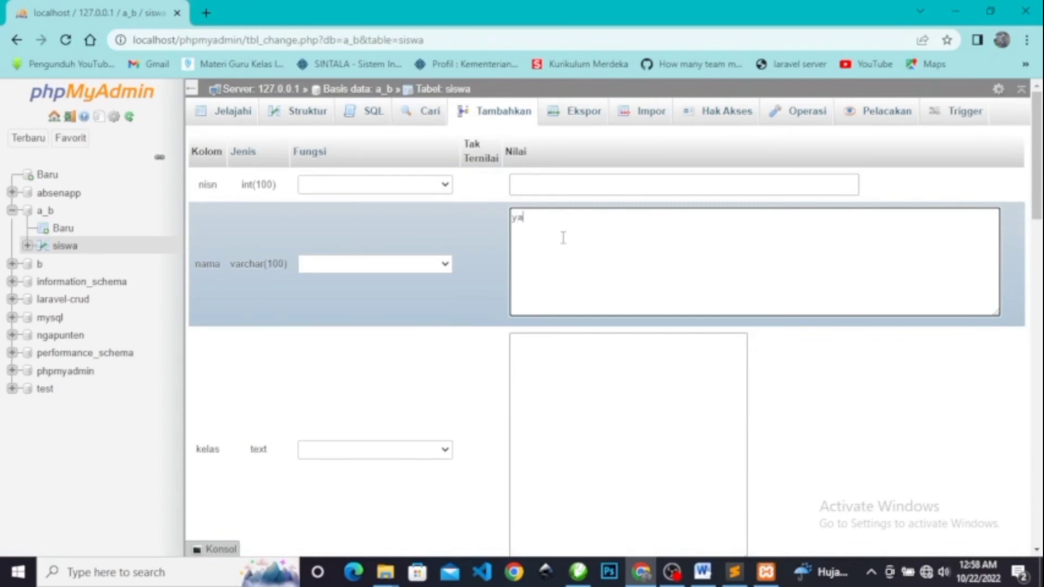
click(555, 383)
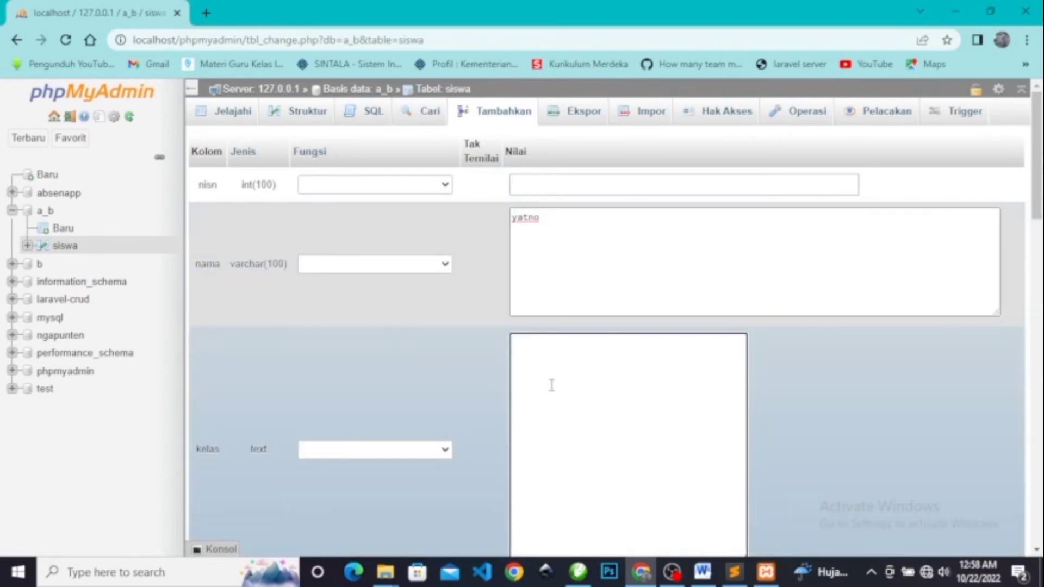
text(x a)
scroll(553, 385, down, 5)
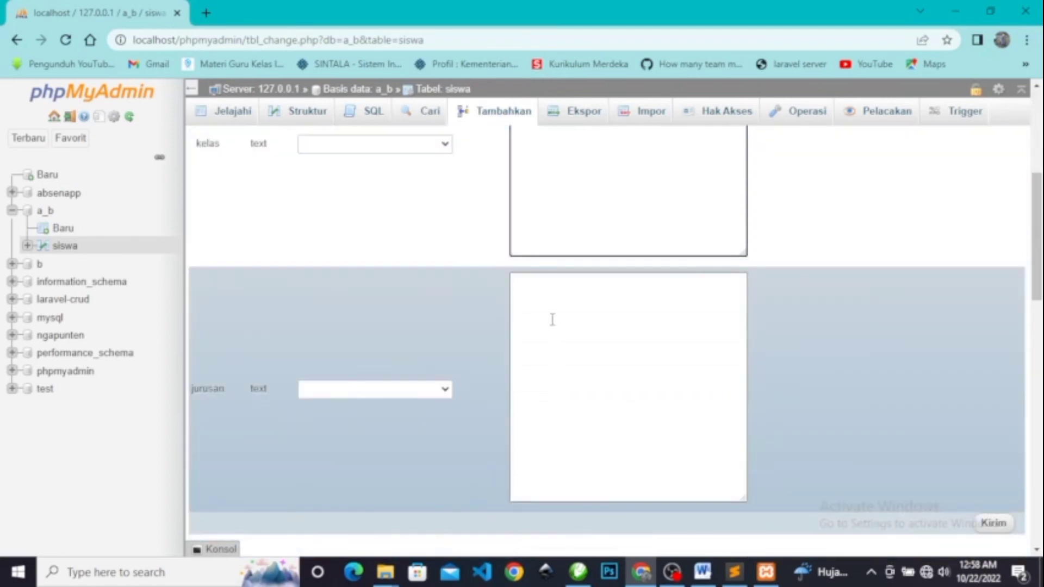
click(552, 319)
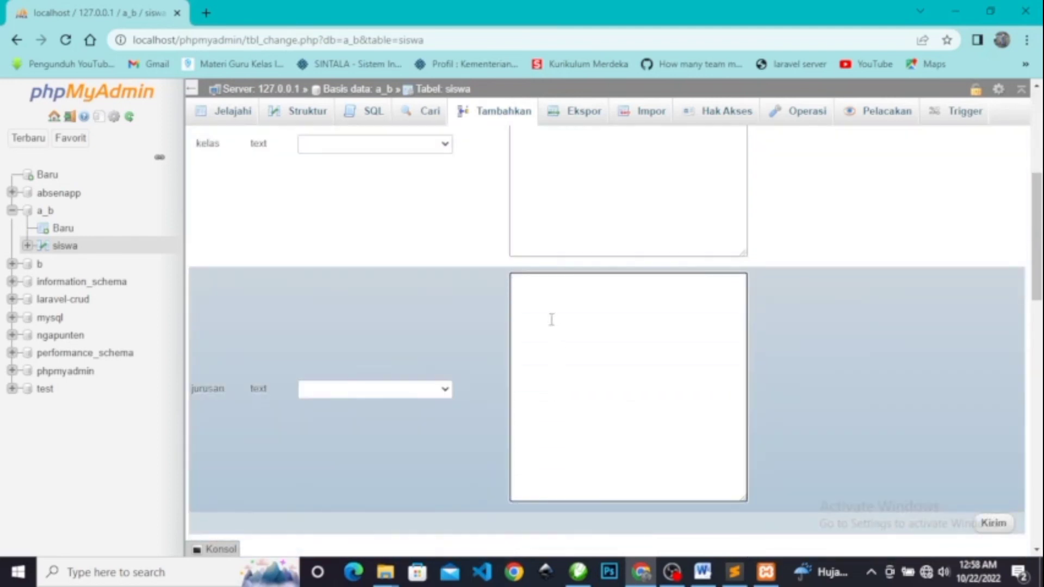
text(Rekayasa Perangkat L)
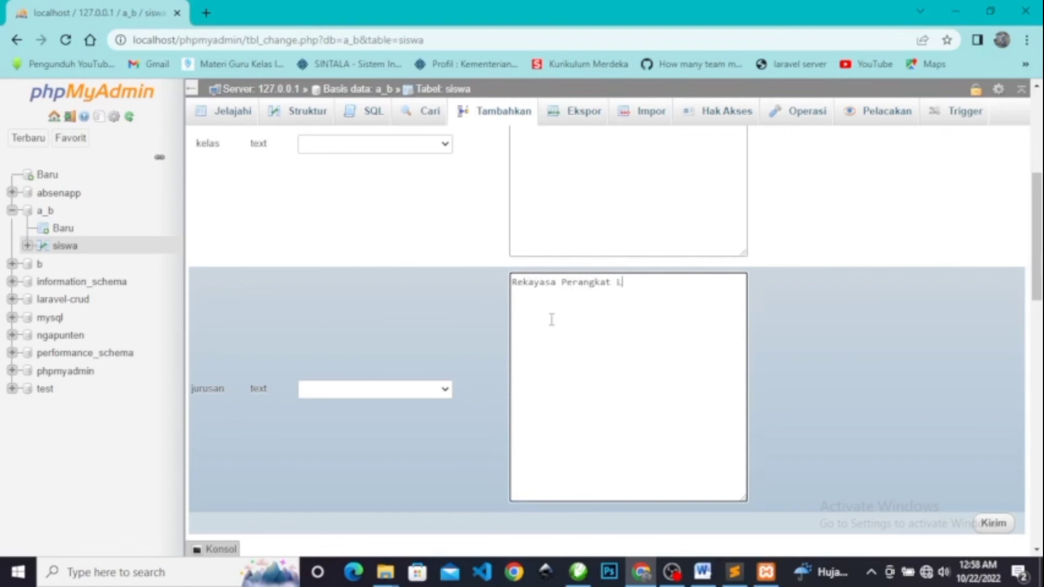
text(unak)
scroll(547, 321, down, 5)
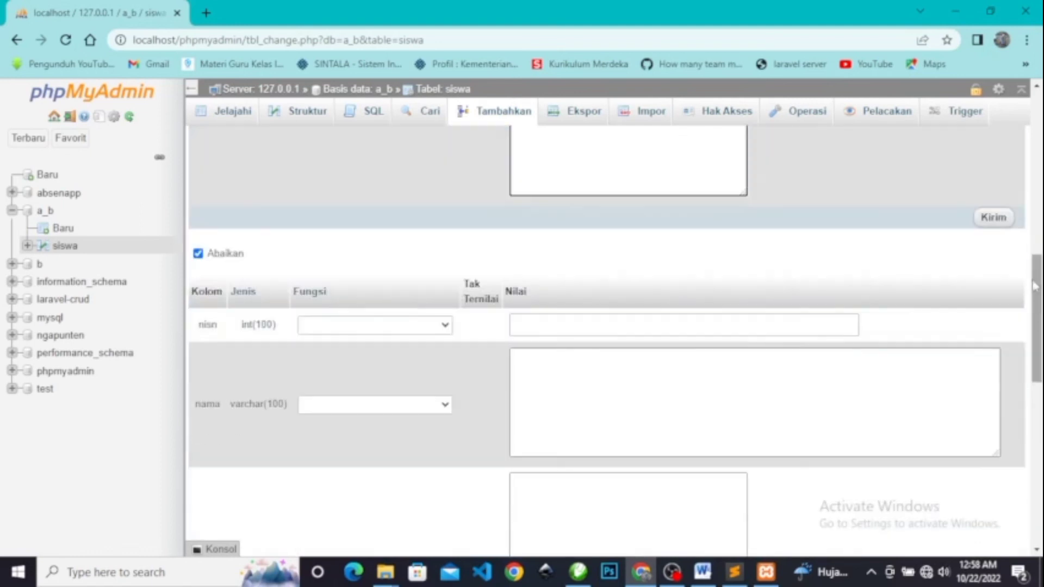
click(993, 216)
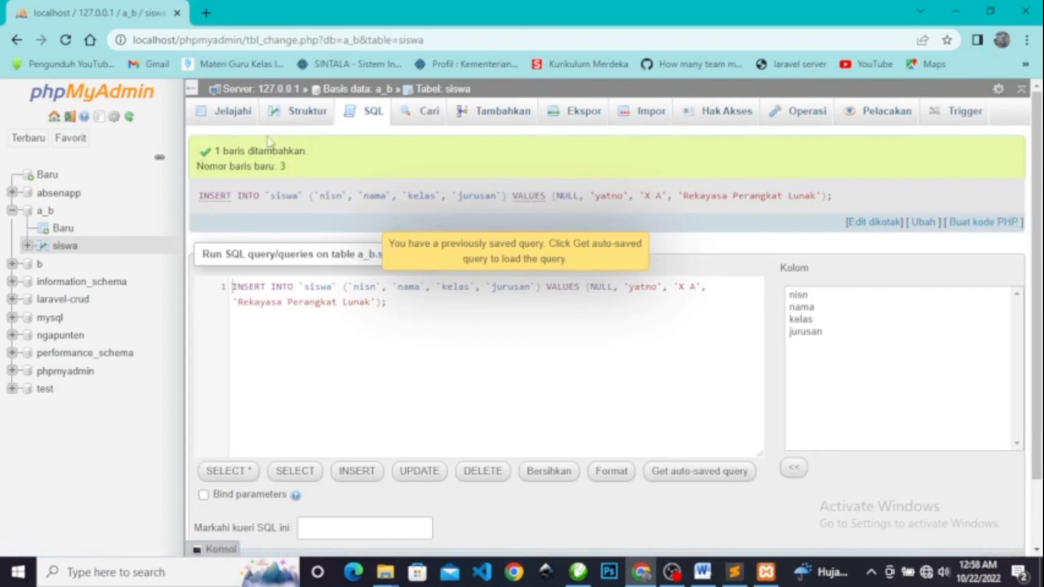
Browse the siswa table's records and check the Apache and MySQL modules in the XAMPP Control Panel.
click(232, 124)
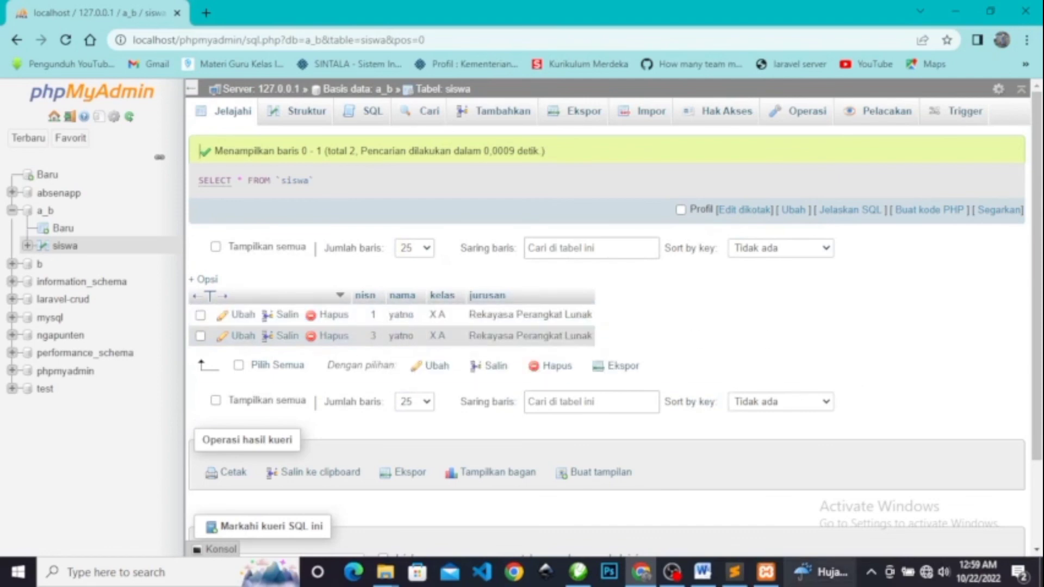
mouse_move(821, 573)
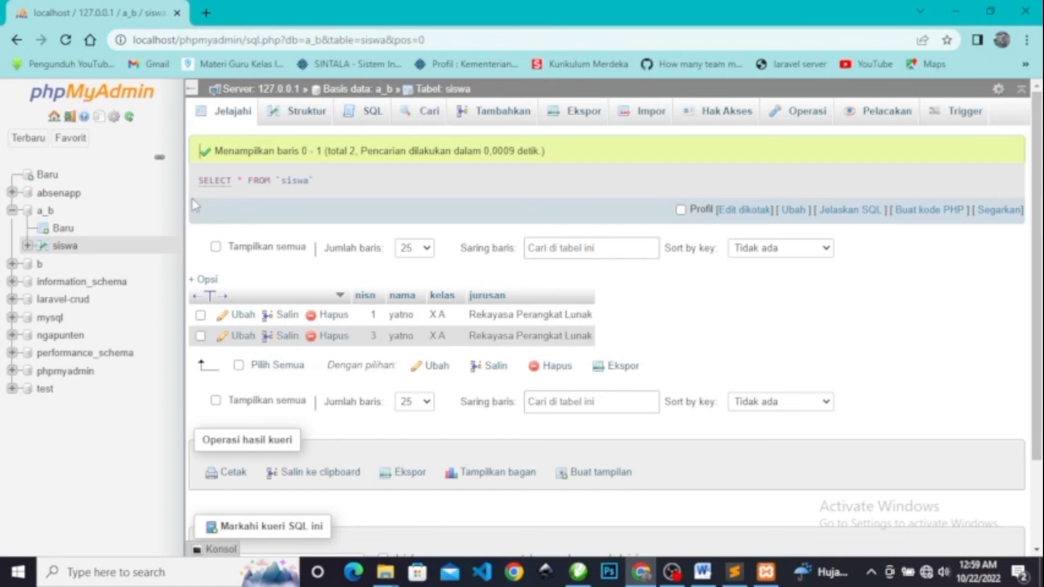
click(768, 578)
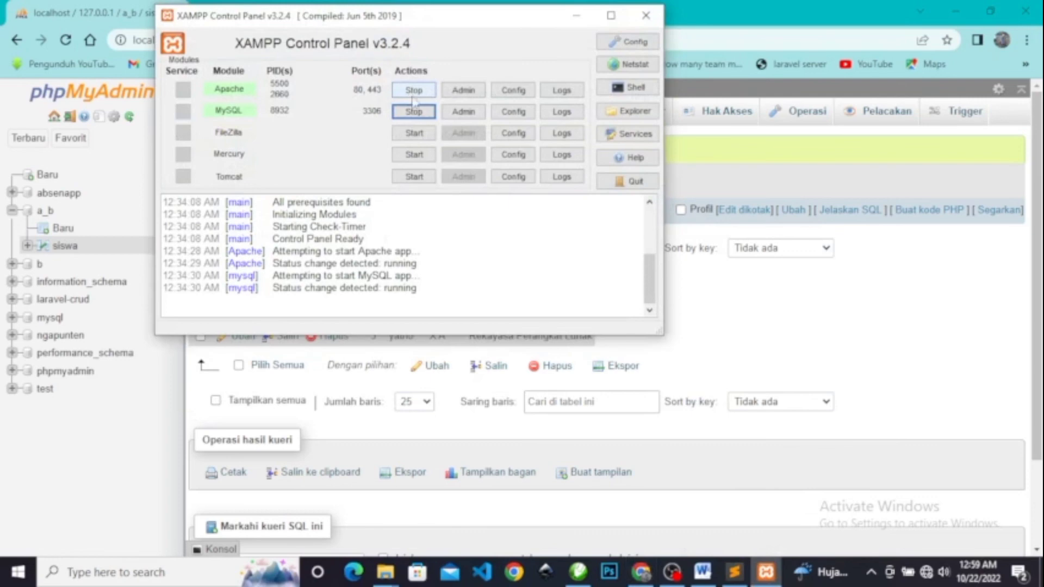
click(738, 21)
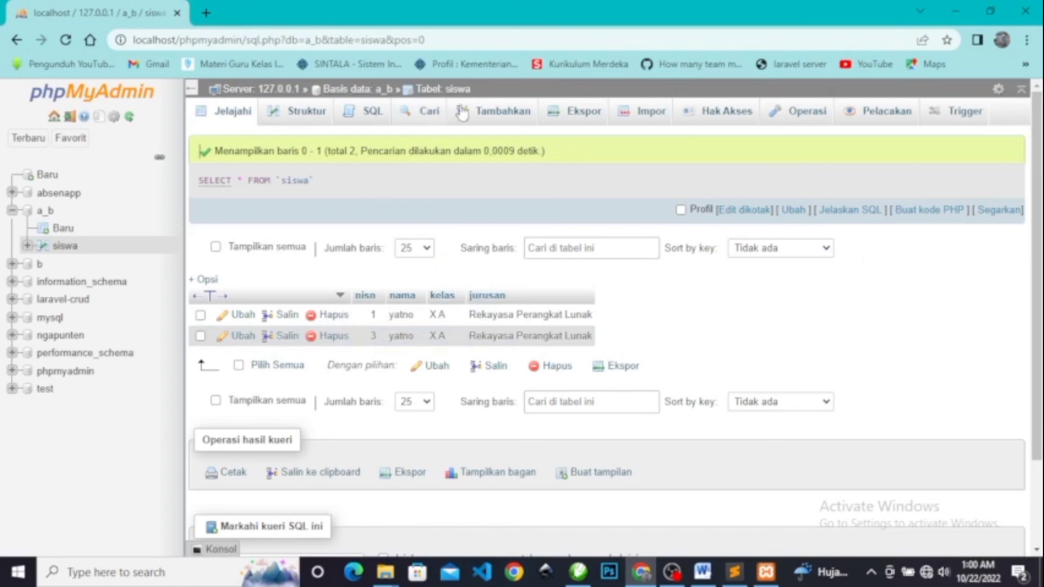
Review the siswa table's insert form, column structure and stored records.
click(488, 115)
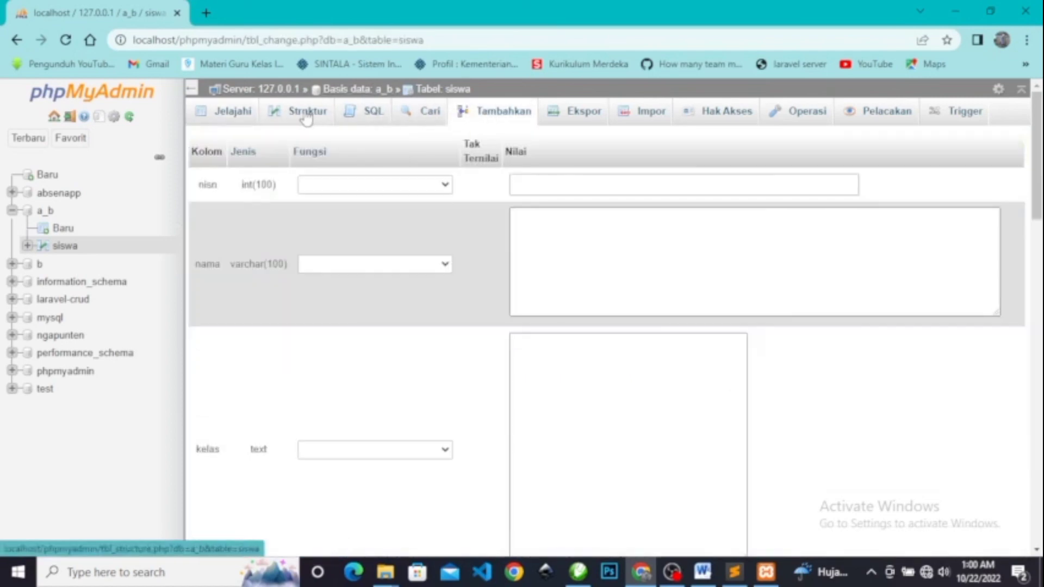
click(307, 115)
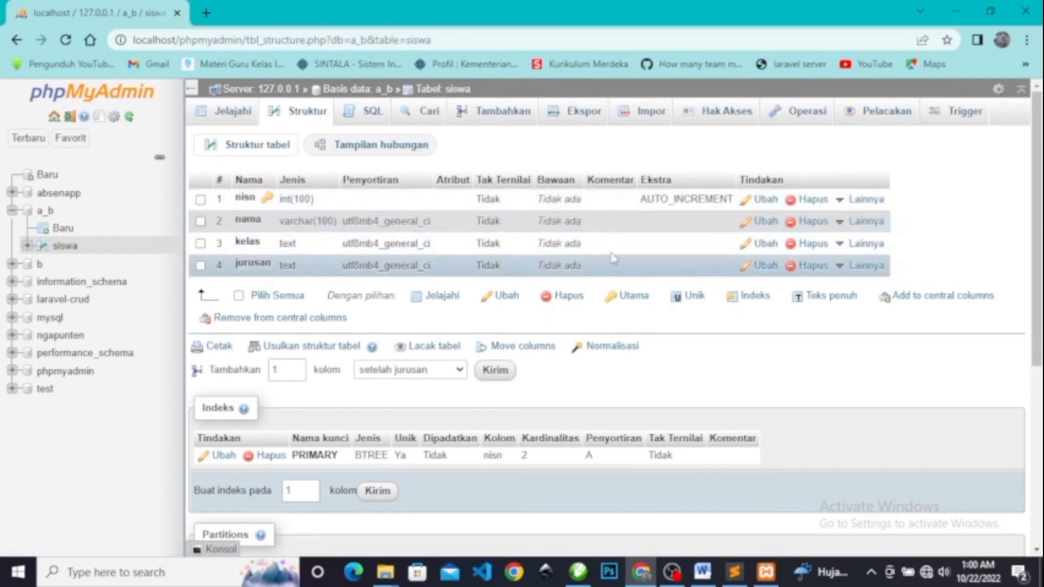
click(242, 115)
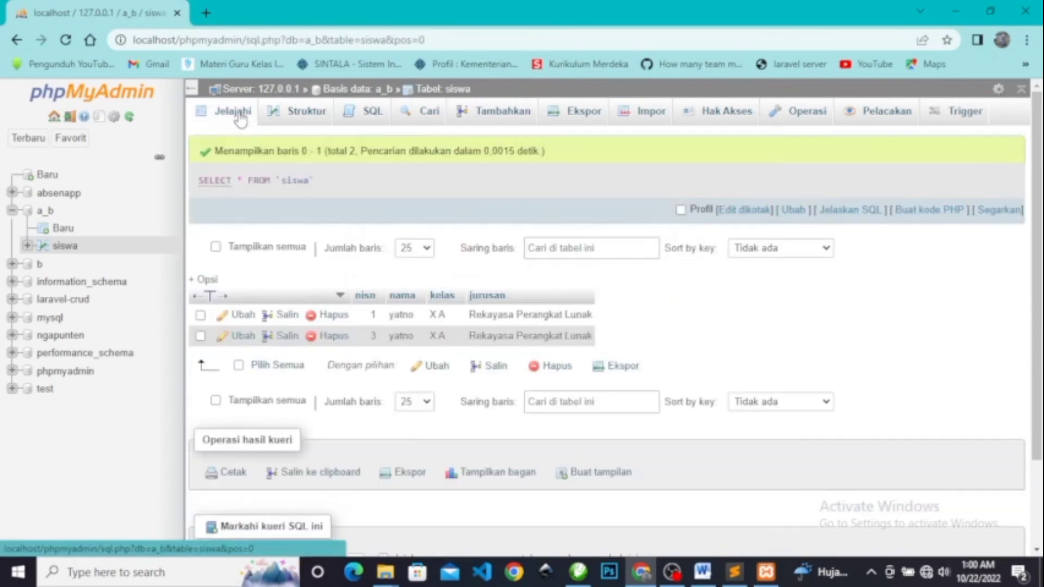